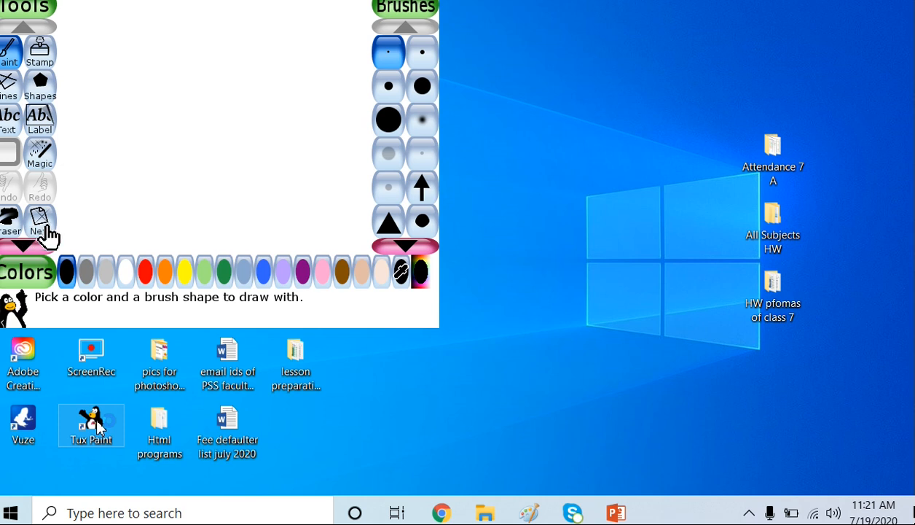
- Browse the full set of background colors and starter pictures offered for a new drawing
click(43, 232)
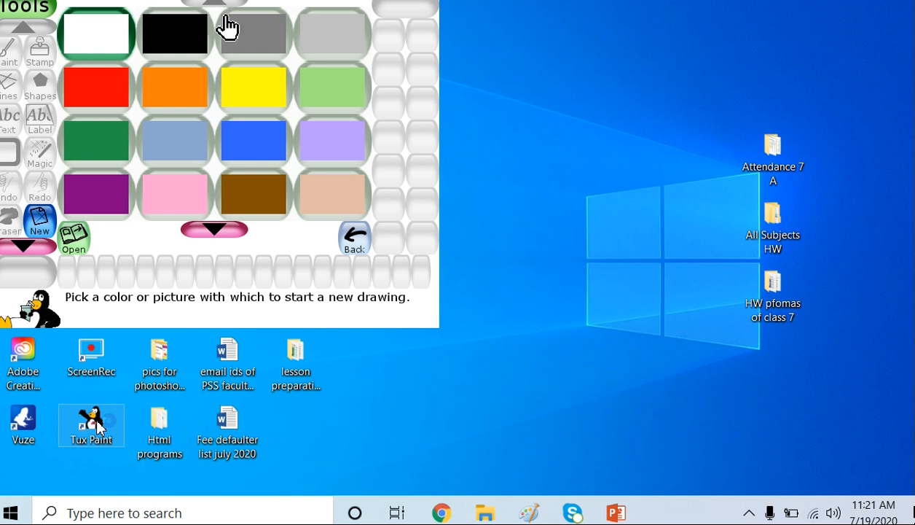
click(214, 228)
click(215, 228)
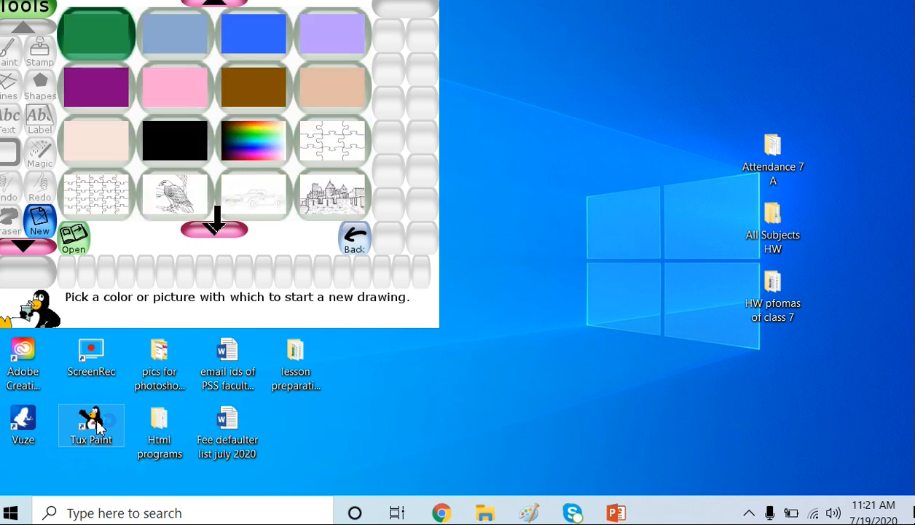
click(215, 227)
click(215, 228)
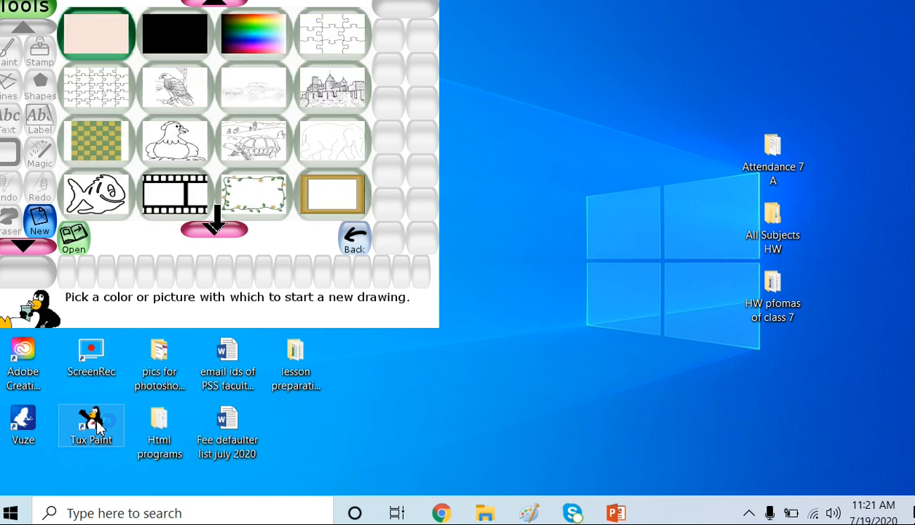
click(215, 227)
click(215, 227)
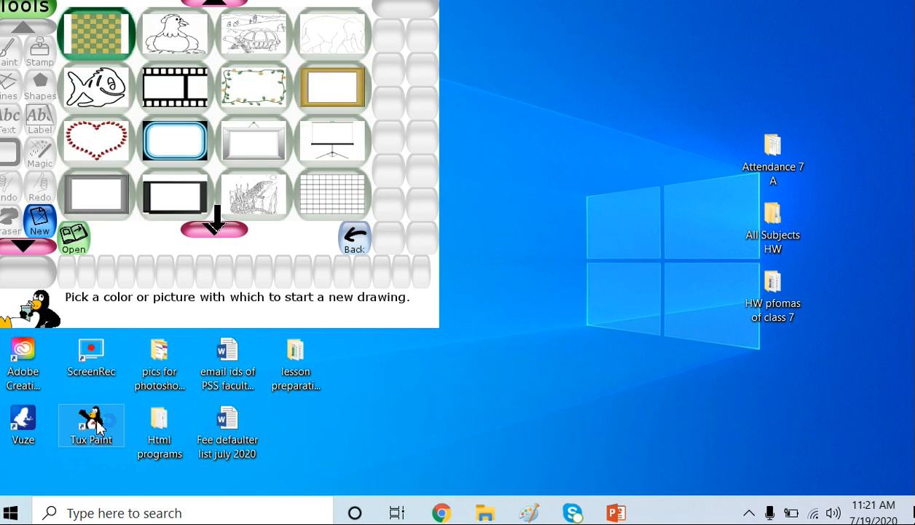
click(215, 227)
click(215, 227)
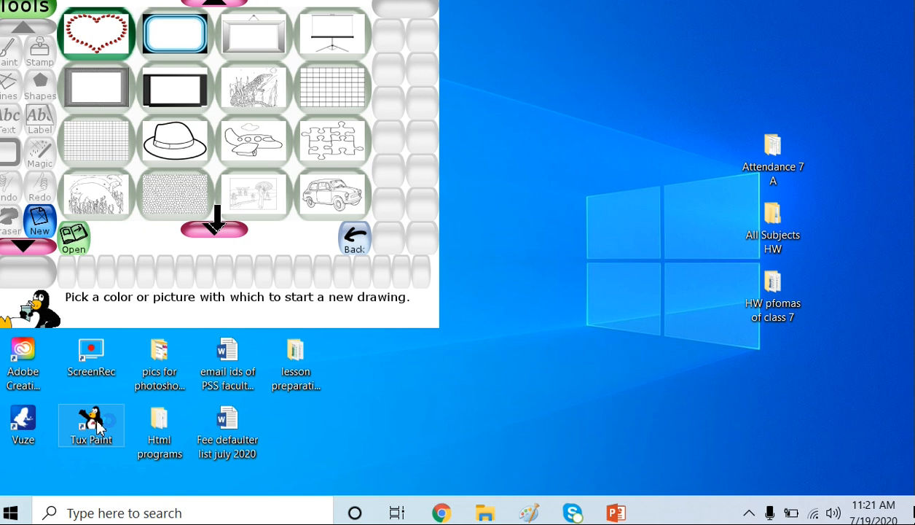
click(215, 227)
click(215, 227)
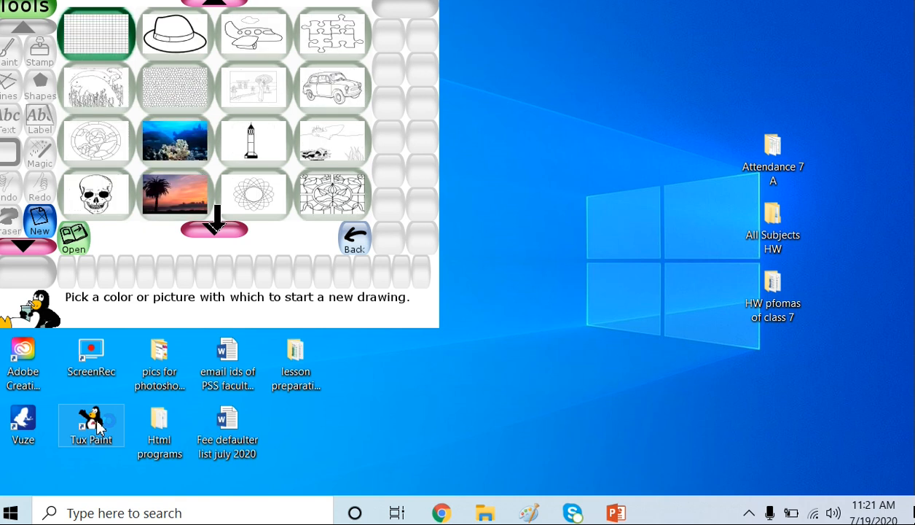
click(215, 227)
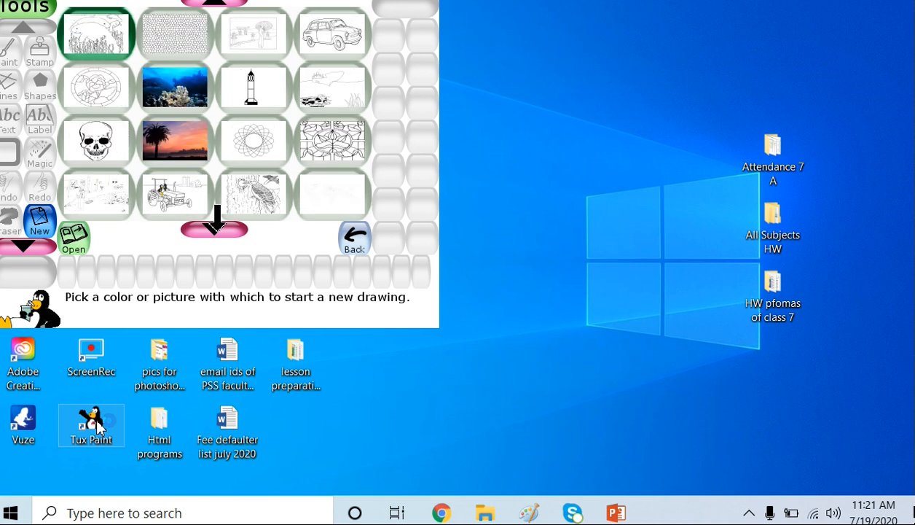
click(214, 228)
click(215, 227)
click(215, 228)
click(215, 227)
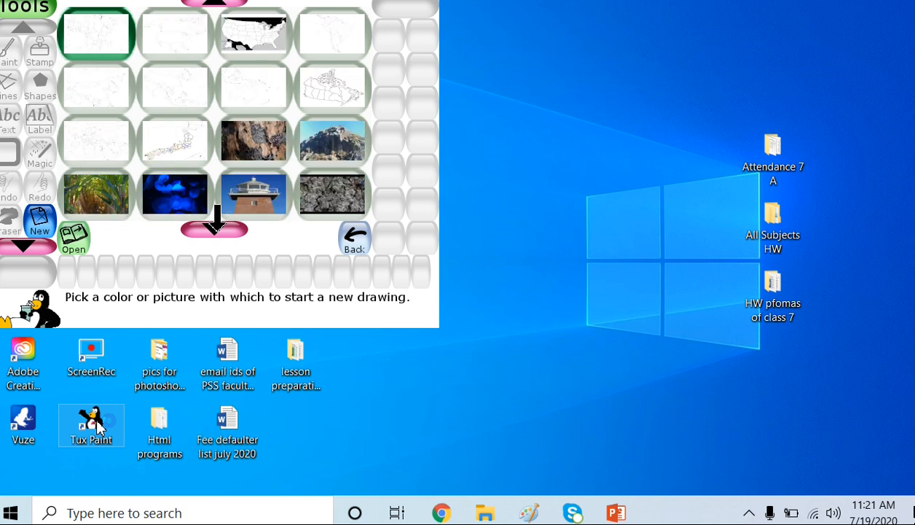
click(215, 227)
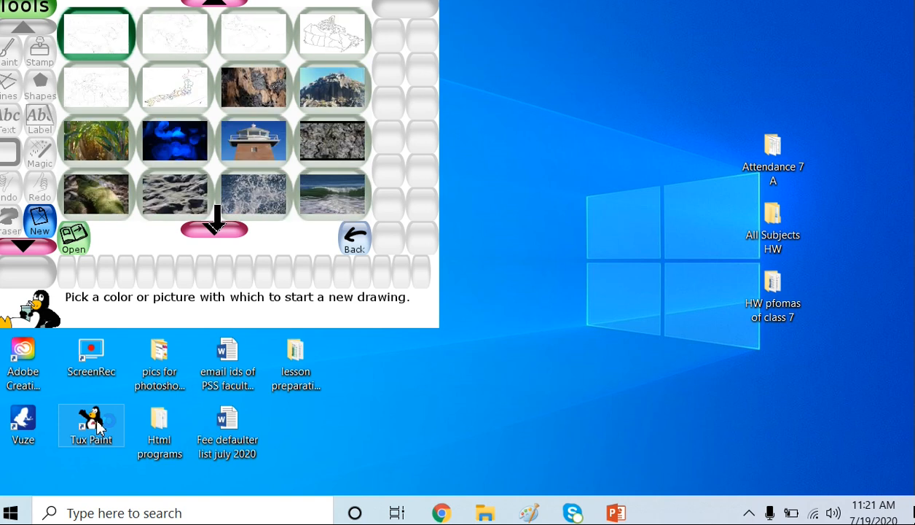
click(214, 228)
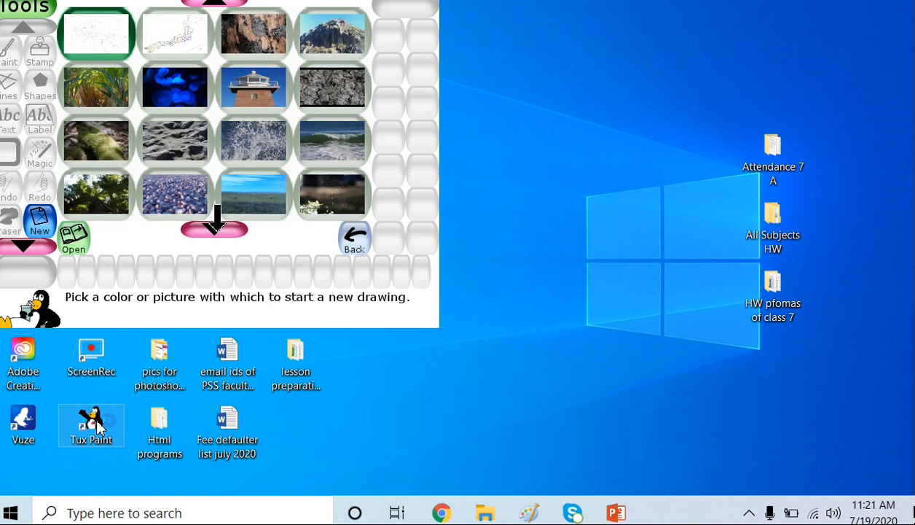
click(215, 227)
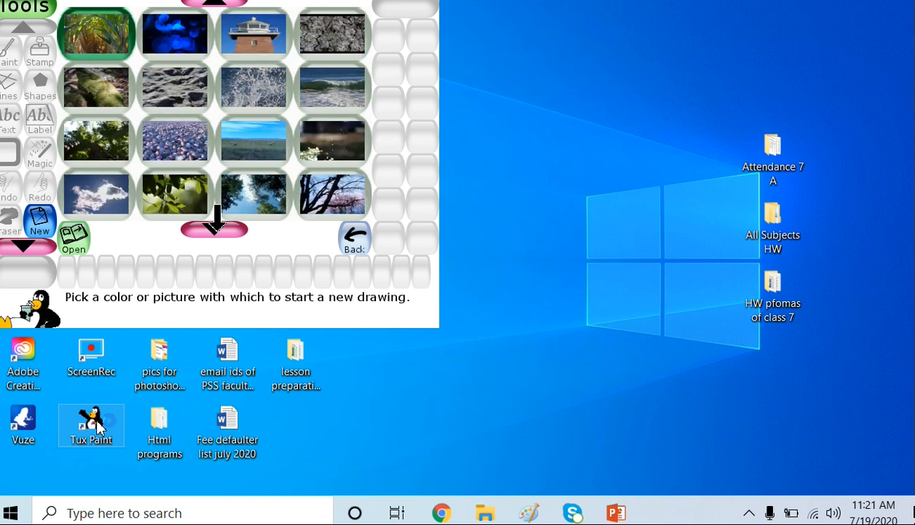
click(215, 229)
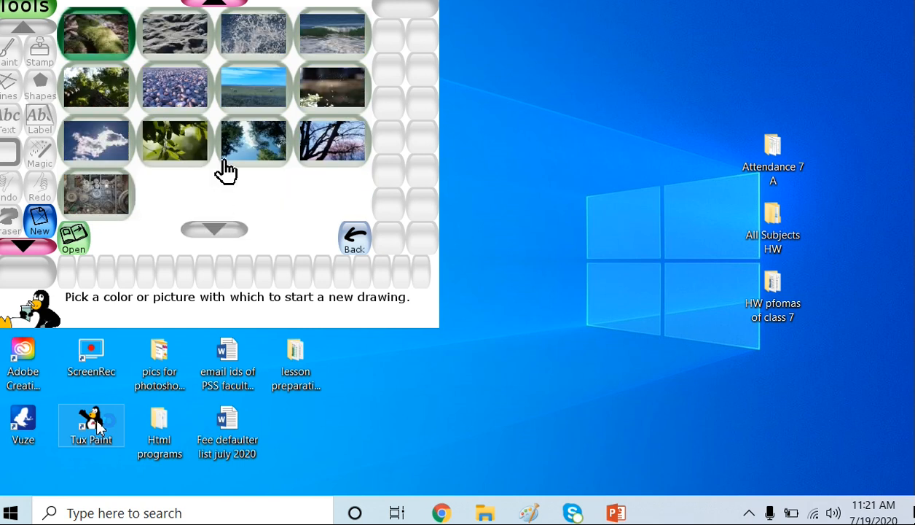
click(250, 89)
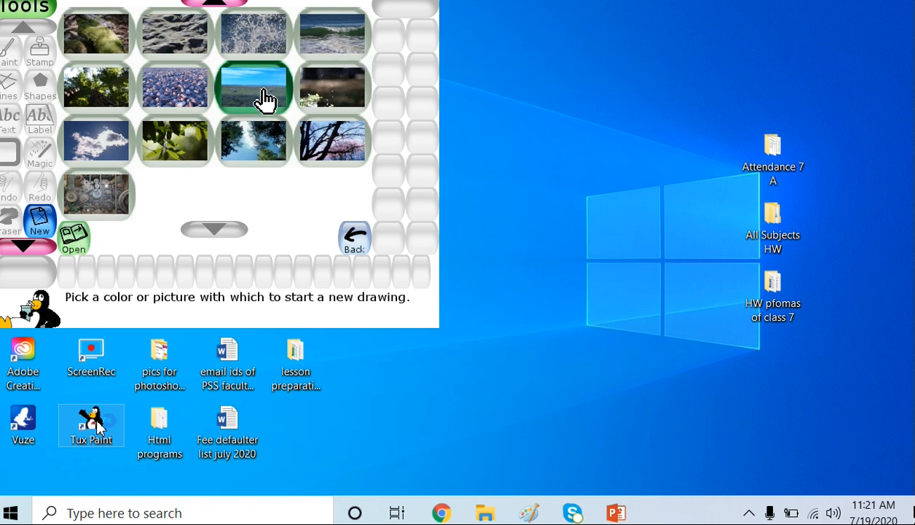
- Start a new drawing with the plain grayish light blue background
click(214, 2)
click(215, 3)
click(214, 3)
click(215, 2)
click(214, 2)
click(214, 2)
click(214, 2)
click(214, 2)
click(214, 2)
click(214, 2)
click(215, 3)
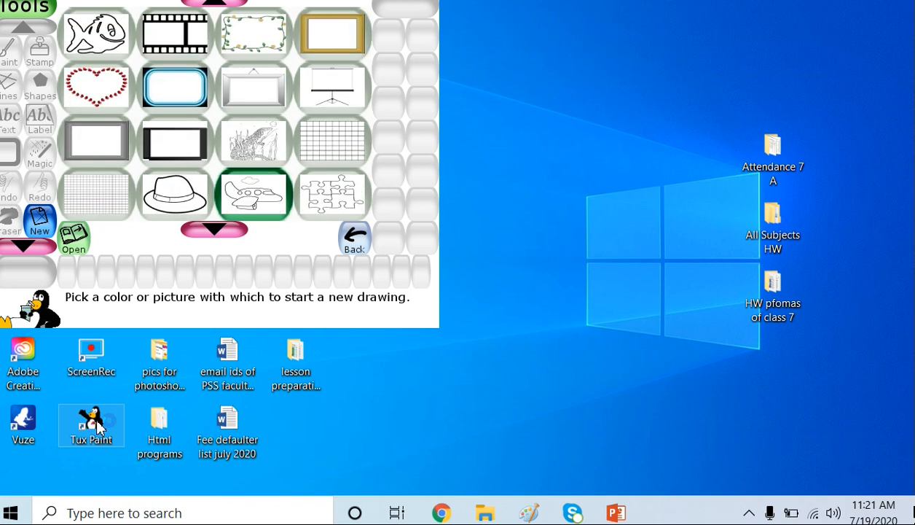
click(215, 2)
click(215, 3)
click(215, 2)
click(215, 3)
click(214, 2)
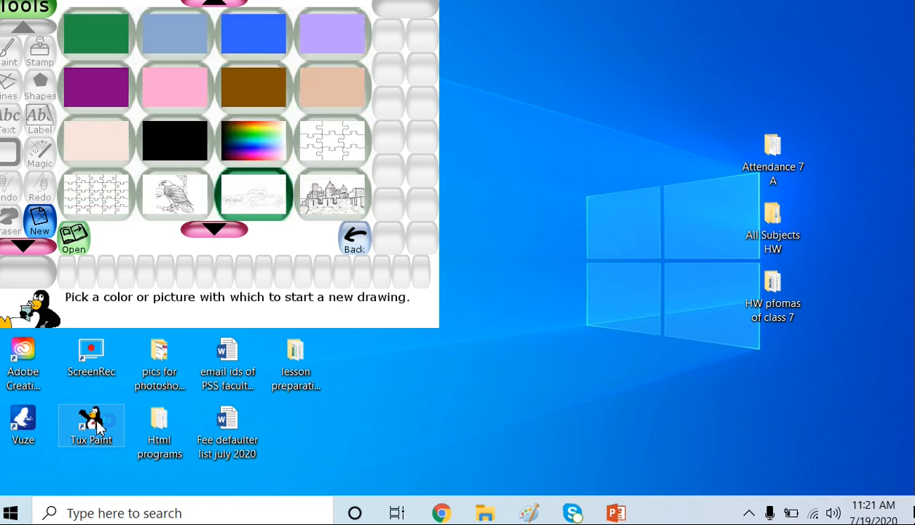
click(214, 2)
click(175, 91)
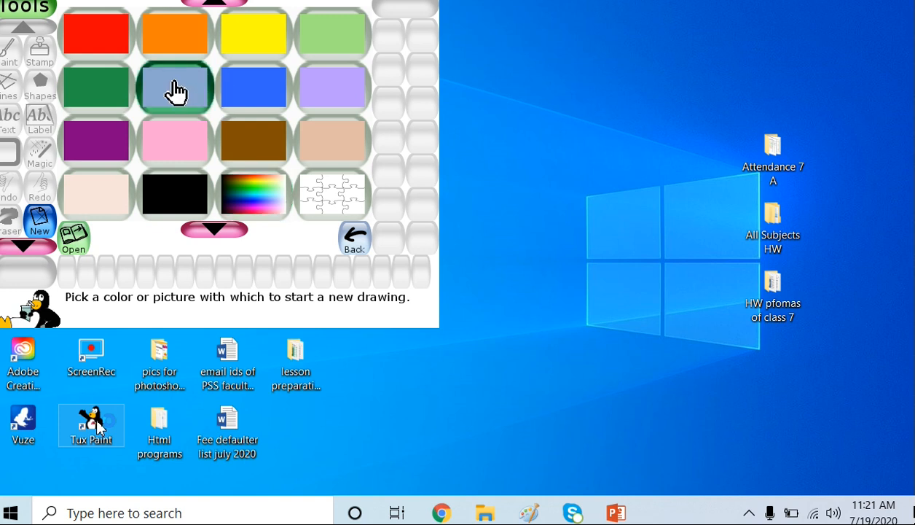
click(80, 244)
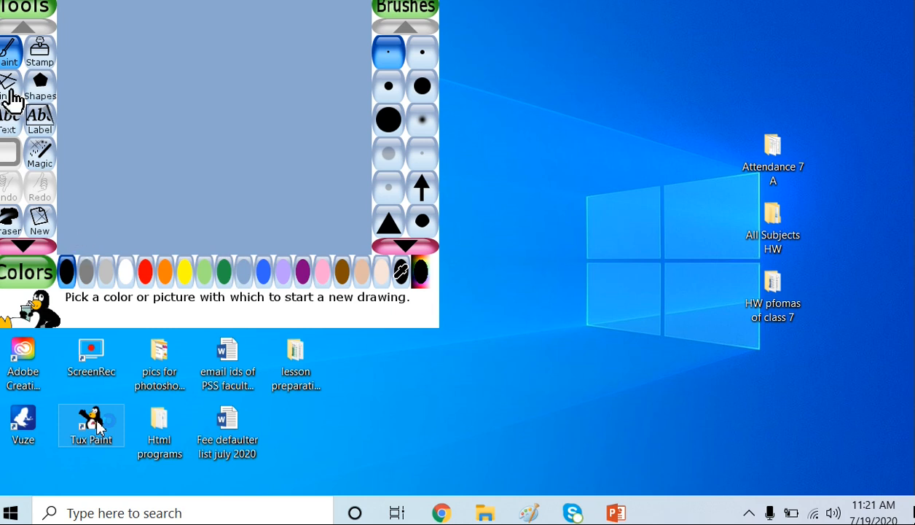
- Set up the Text tool with white color and the slanted handwriting-style font
click(15, 115)
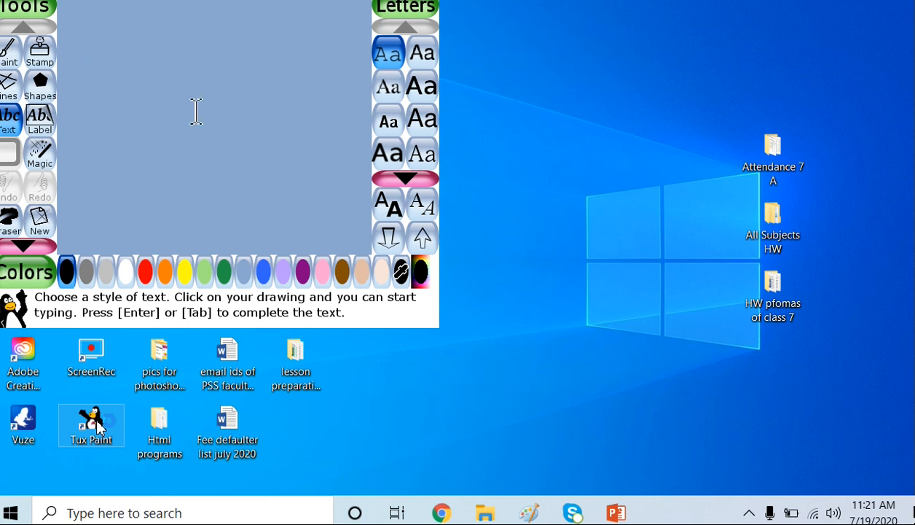
click(126, 274)
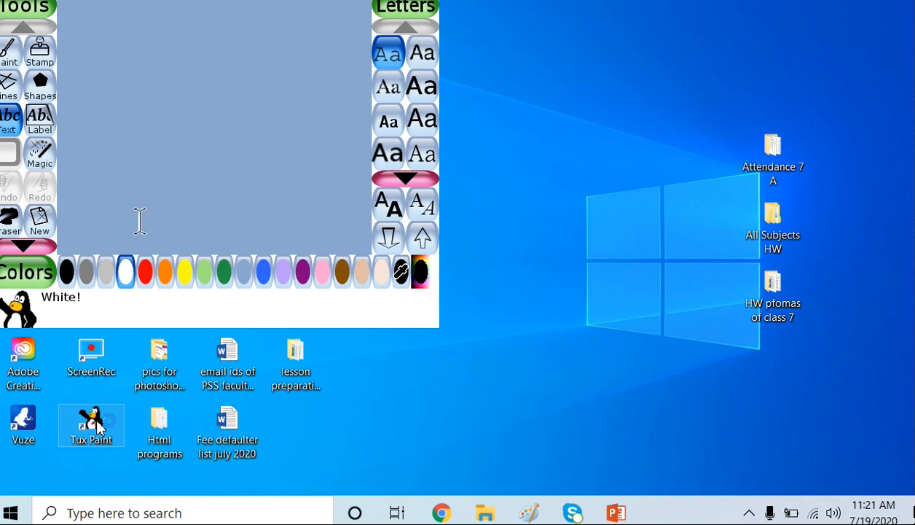
click(72, 281)
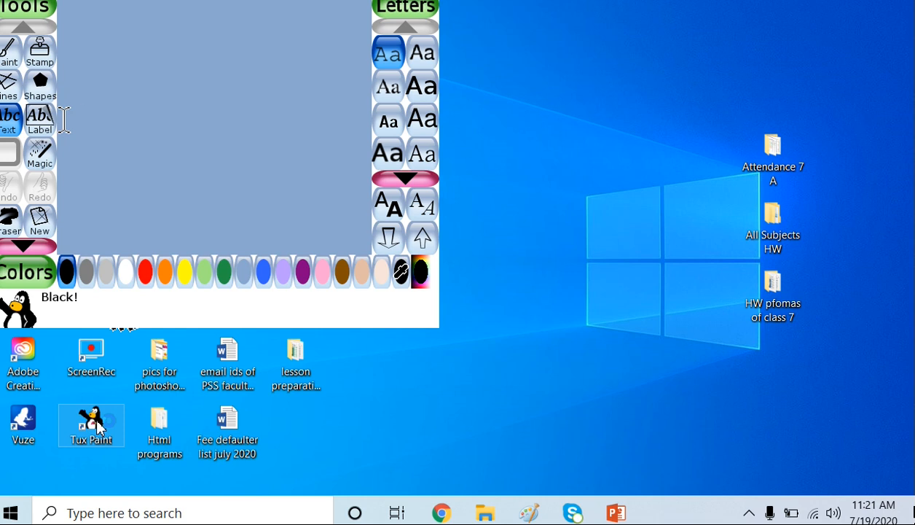
click(130, 274)
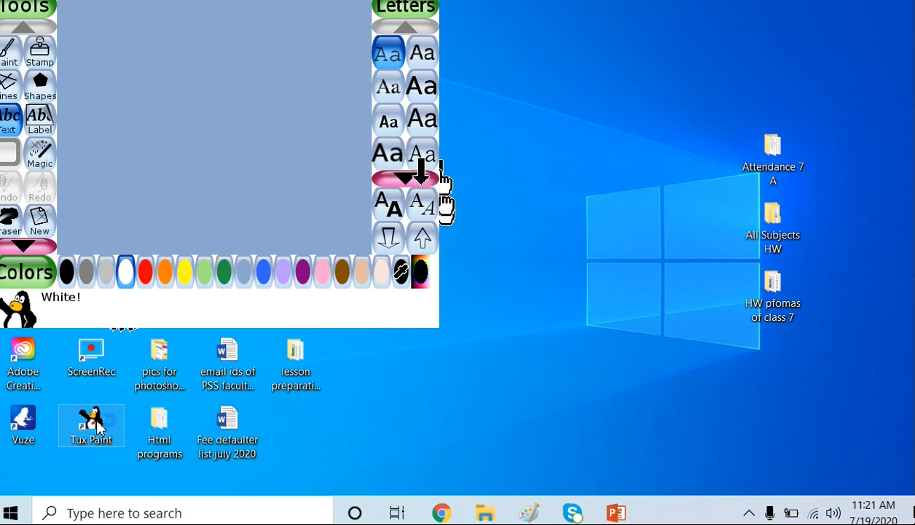
click(406, 176)
click(407, 176)
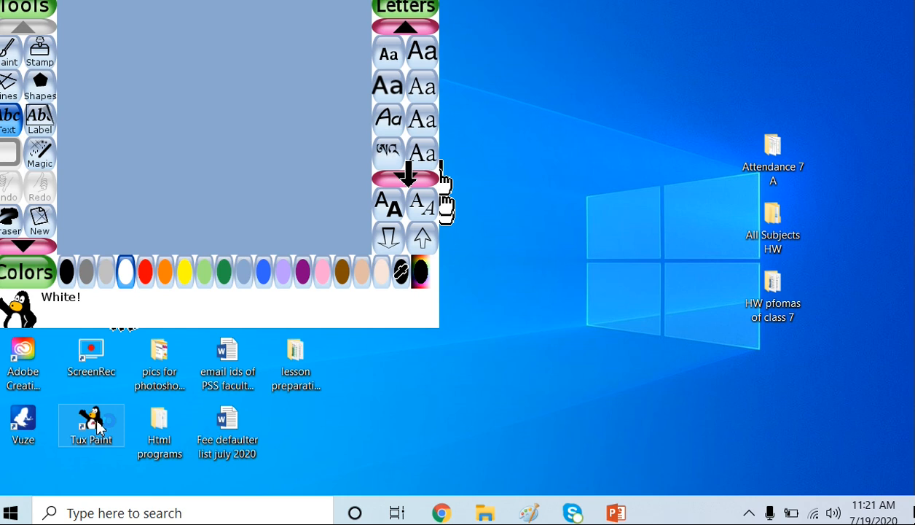
click(394, 128)
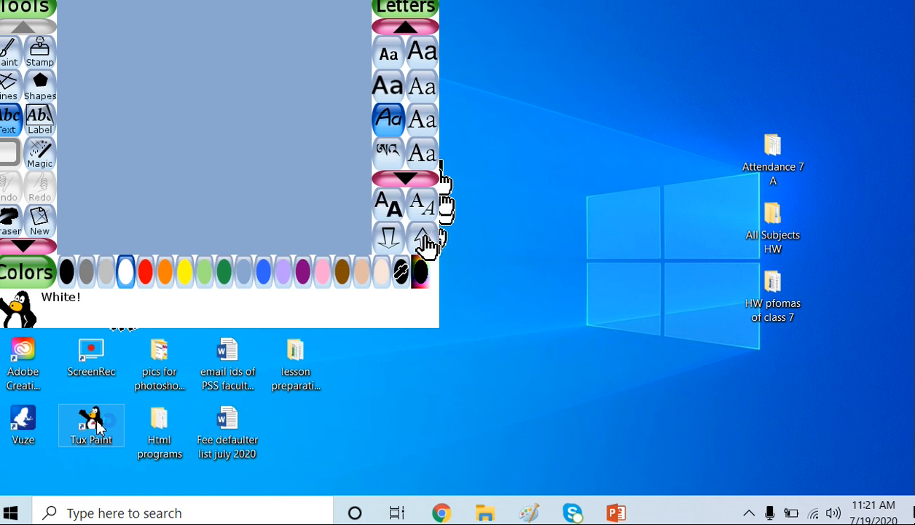
- Try smaller and larger letter sizes for the text
click(388, 238)
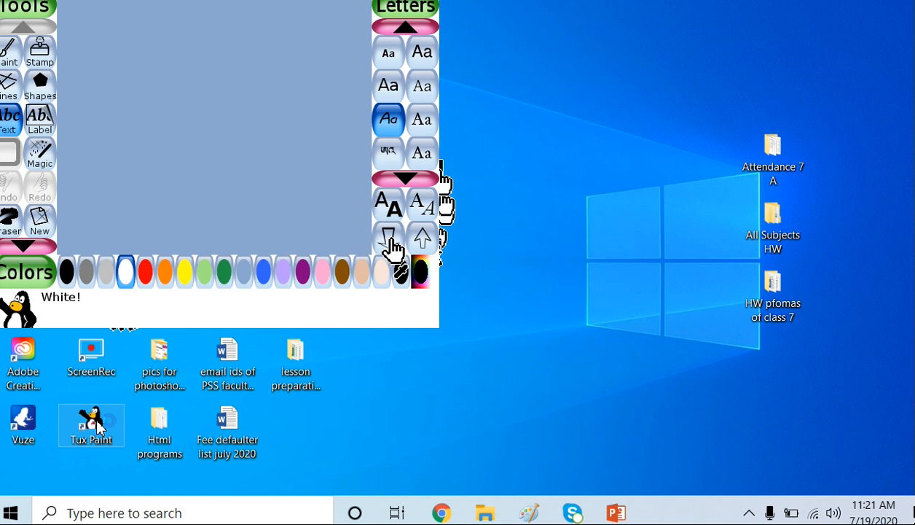
click(389, 238)
click(424, 241)
click(424, 241)
click(424, 240)
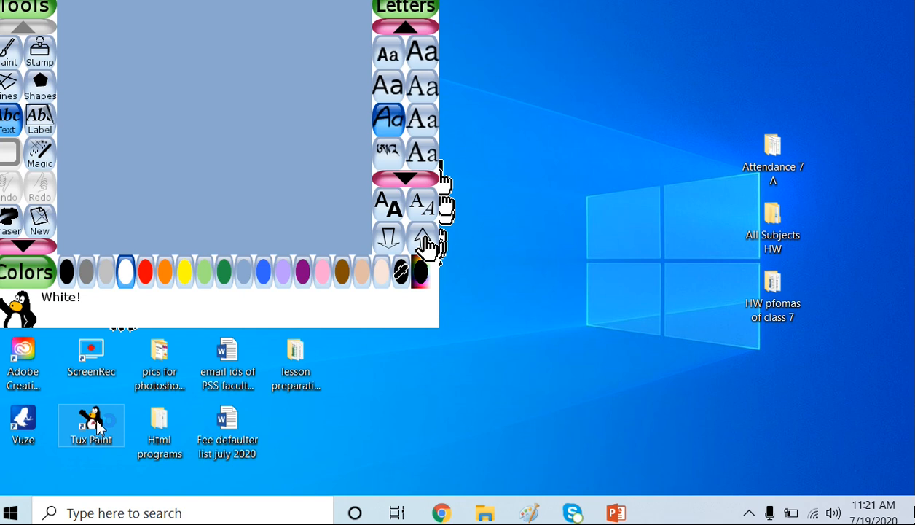
click(388, 240)
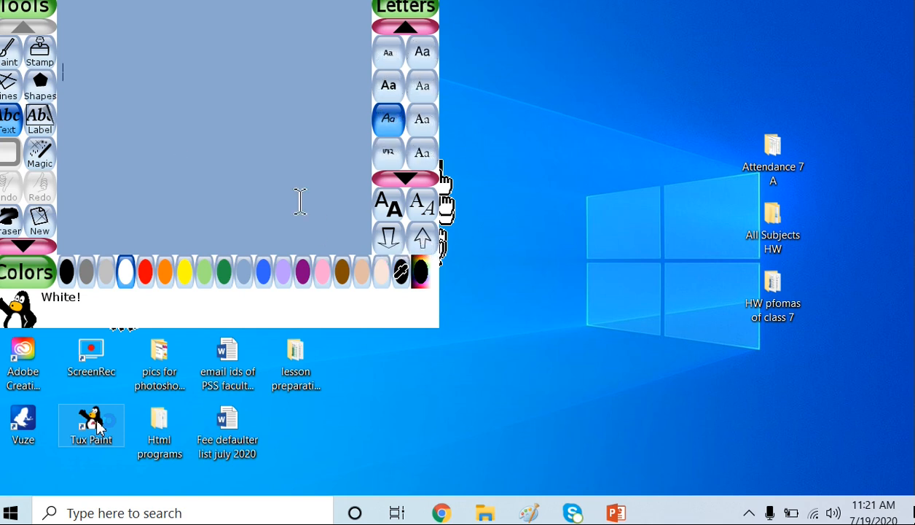
click(425, 242)
click(425, 242)
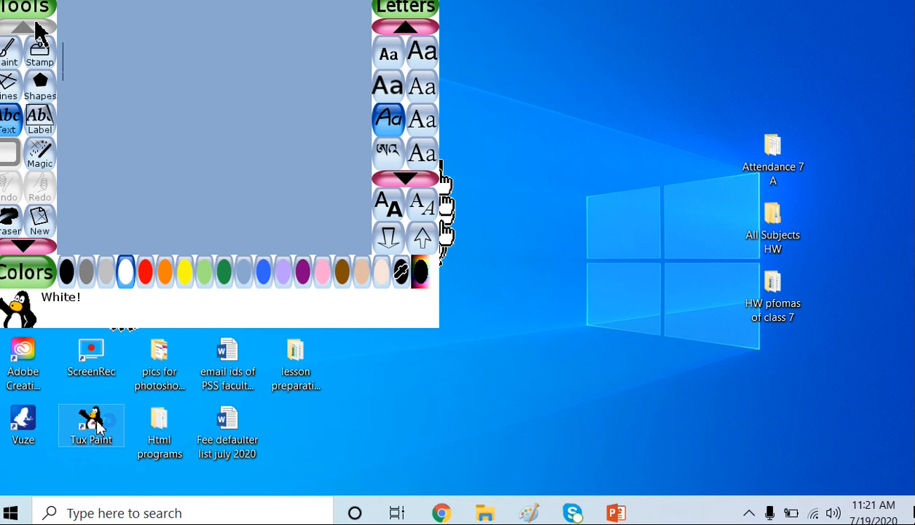
- Write the title "The Lion and the Rabbit" near the top of the drawing
text(The)
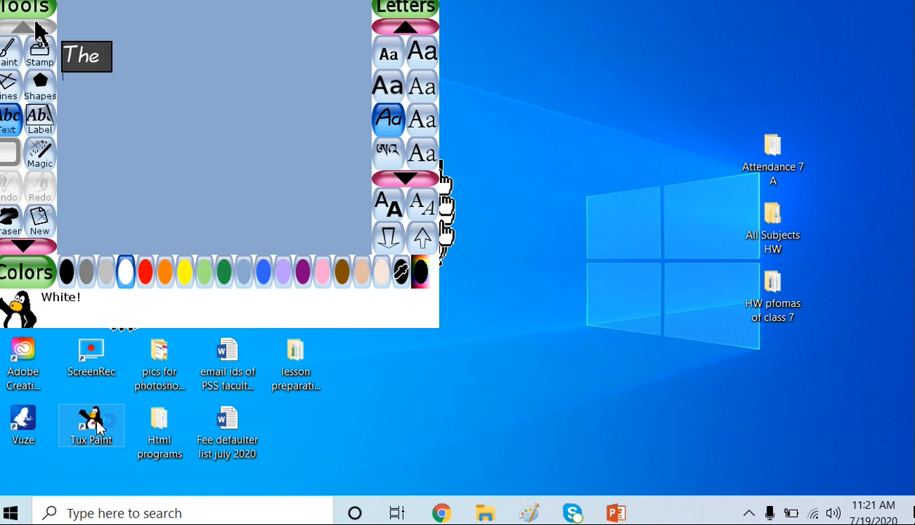
text( Lion)
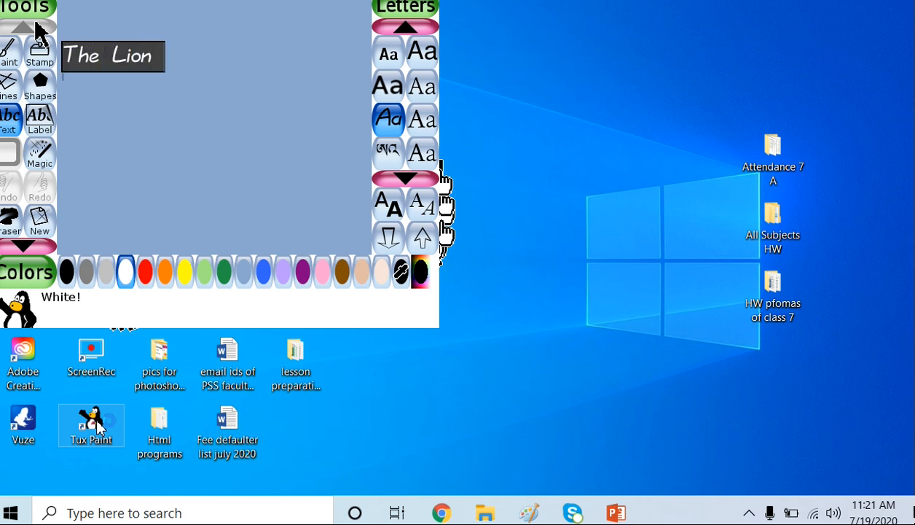
text( and)
text( th)
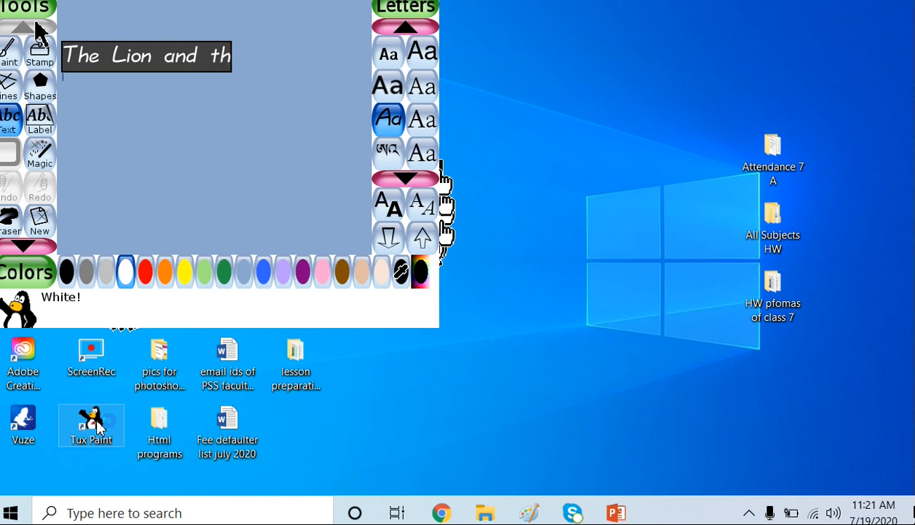
text(e Rabi)
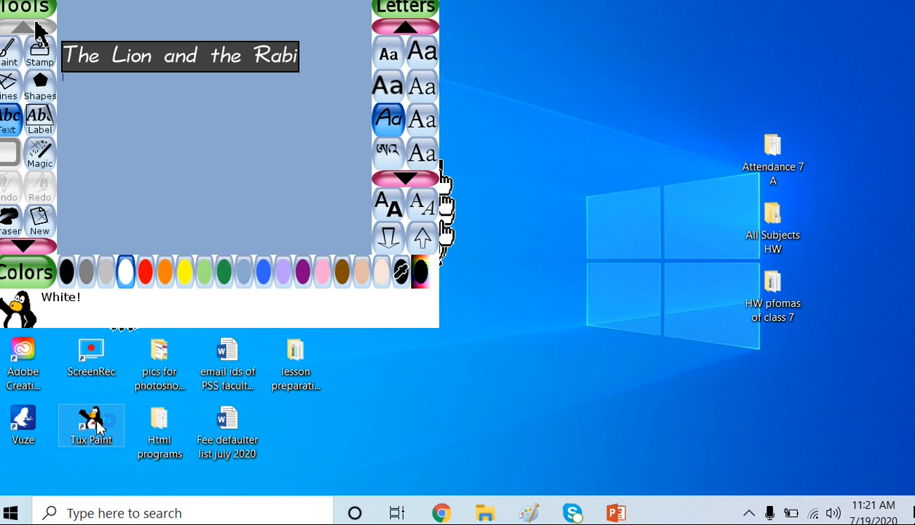
key(BackSpace)
text(bit)
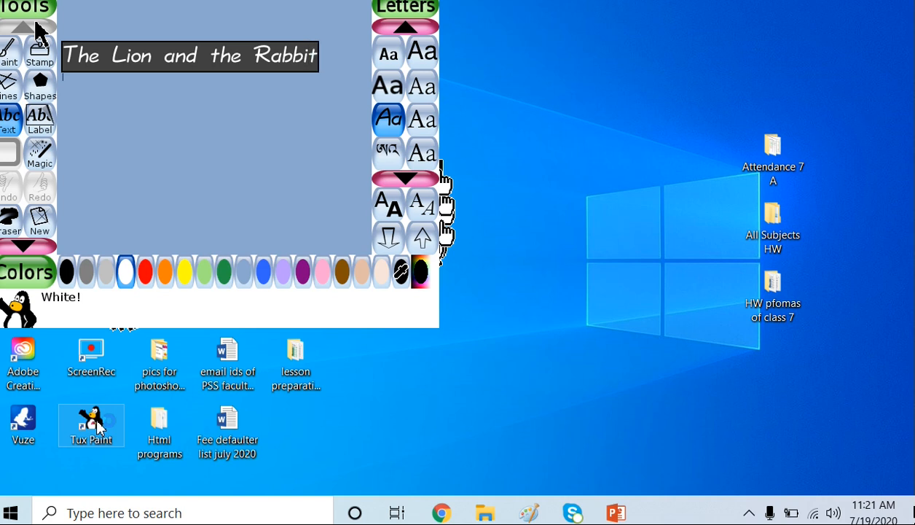
- Pick the standing lion from the animal stamps, adjust its size, and stamp it below the right part of the title
click(44, 51)
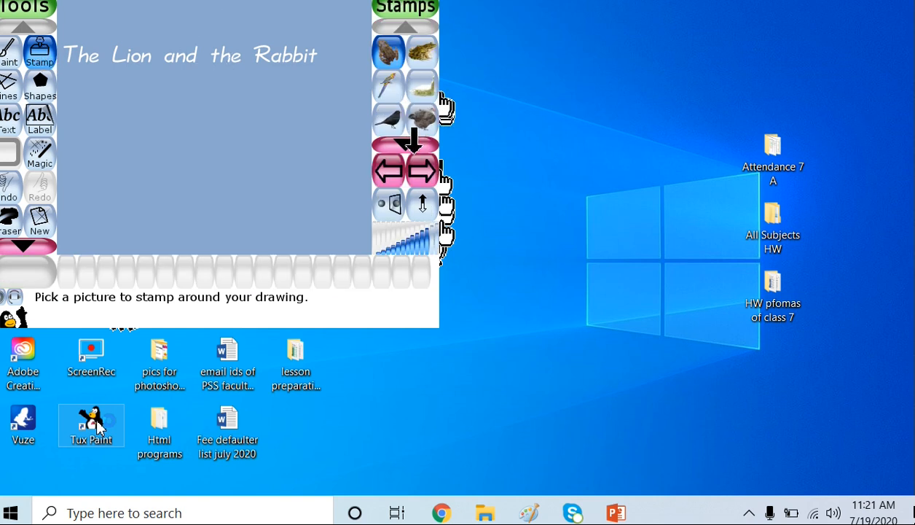
click(406, 144)
click(413, 148)
click(412, 143)
click(412, 143)
click(412, 143)
click(413, 143)
click(413, 143)
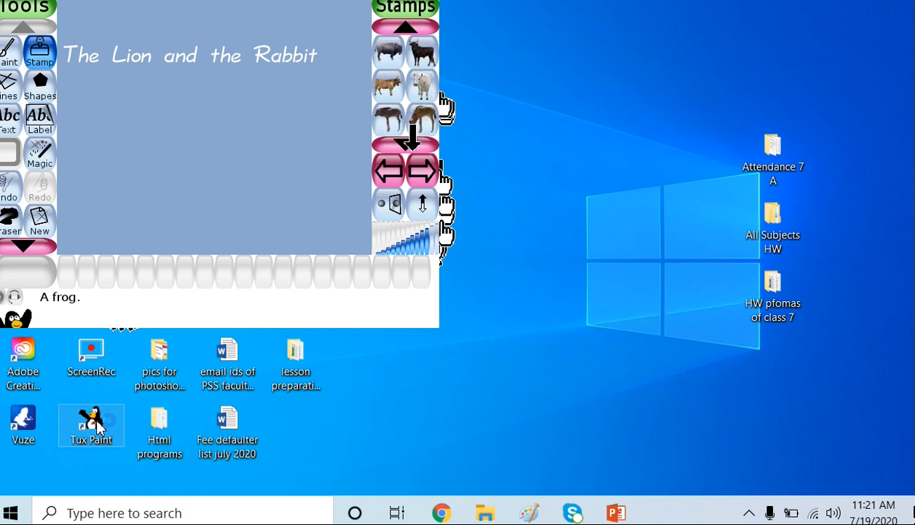
click(412, 143)
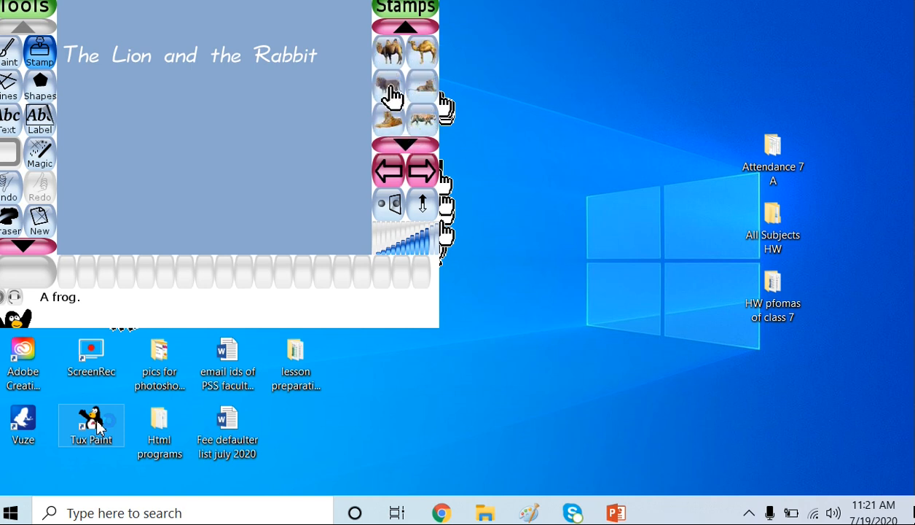
click(387, 89)
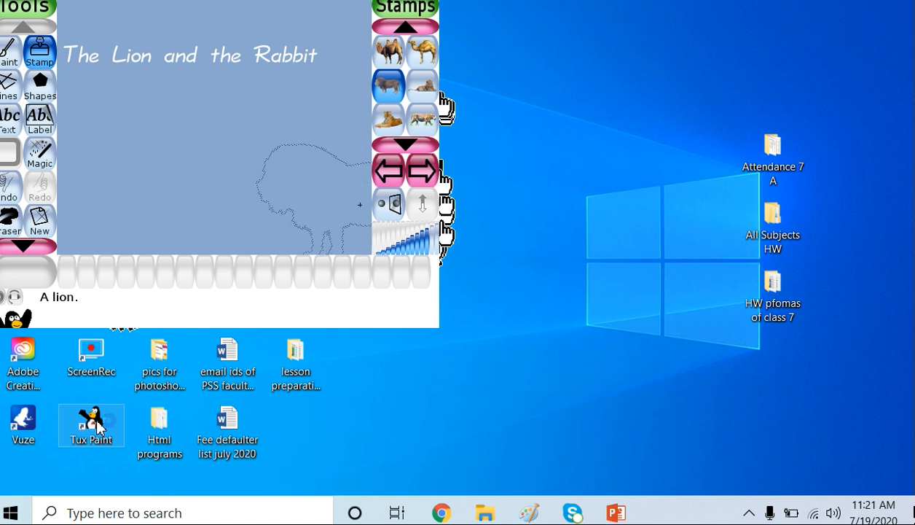
click(413, 254)
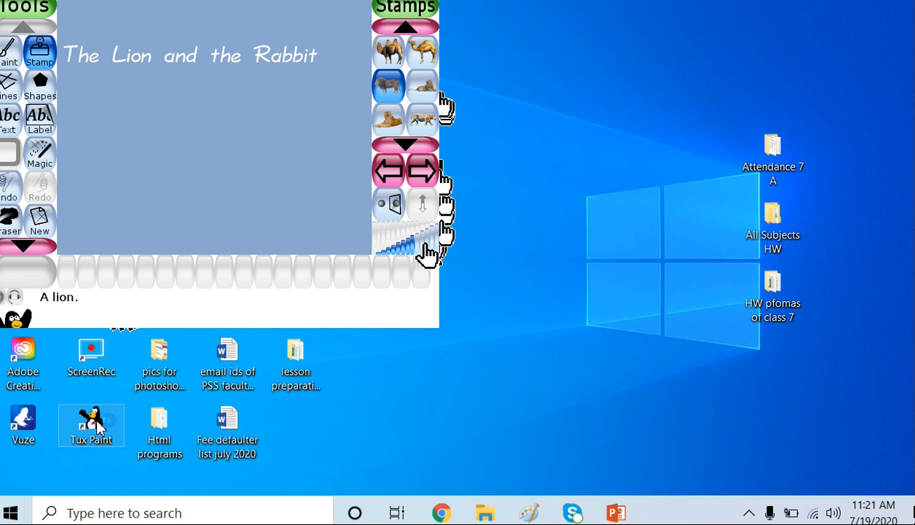
click(428, 247)
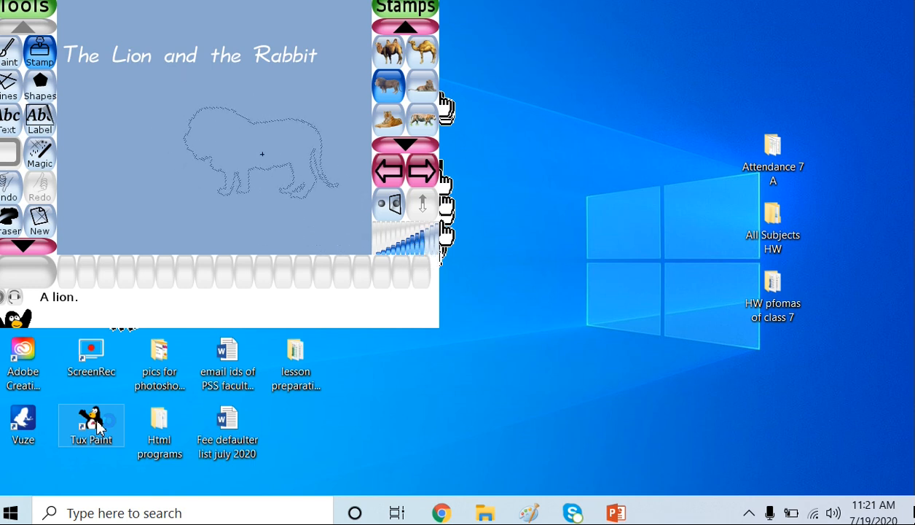
click(285, 158)
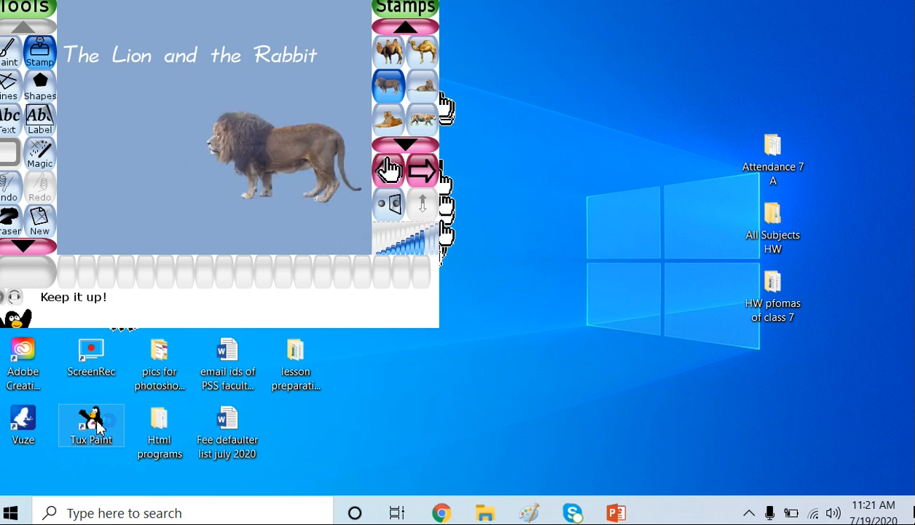
- Pick the running white rabbit stamp, reduce its size, and stamp it facing the lion
click(409, 140)
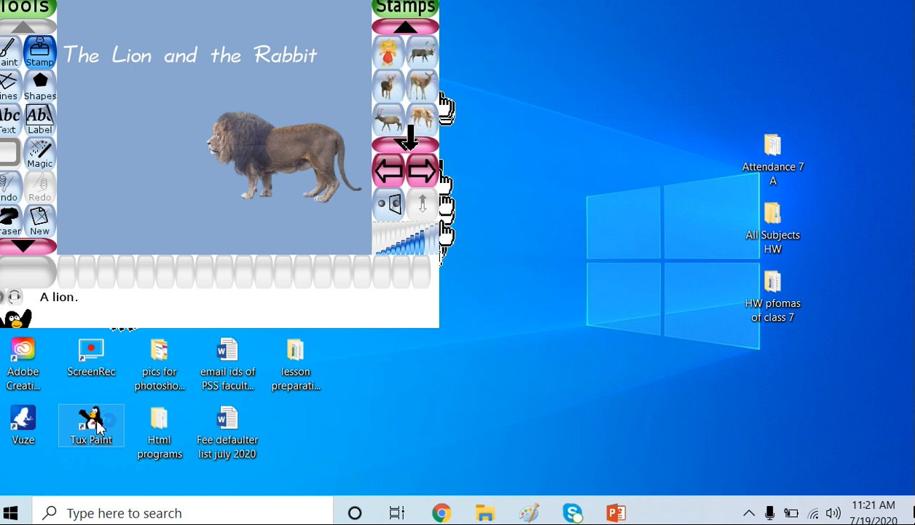
click(410, 140)
click(409, 140)
click(410, 139)
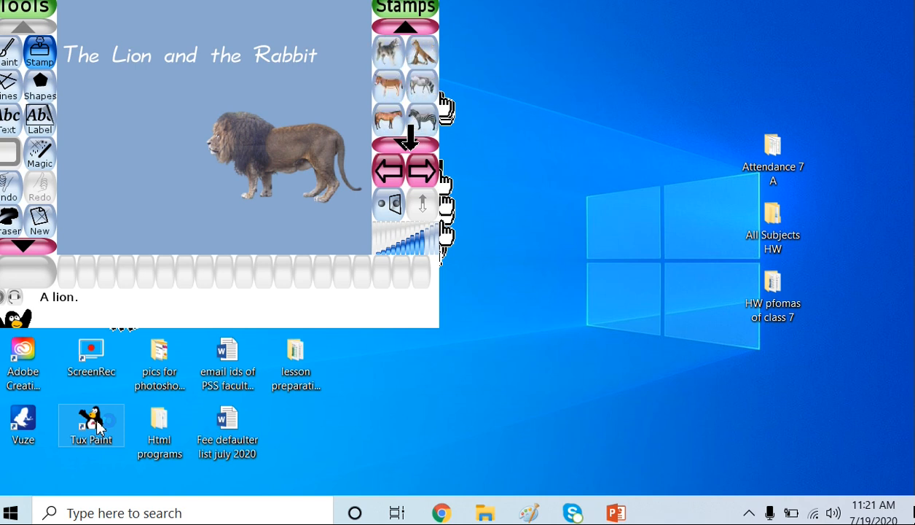
click(410, 140)
click(409, 140)
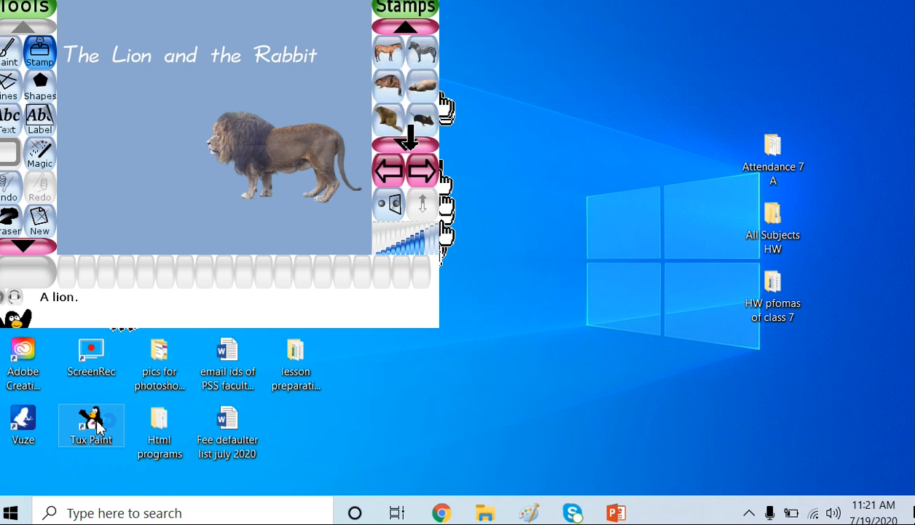
click(409, 139)
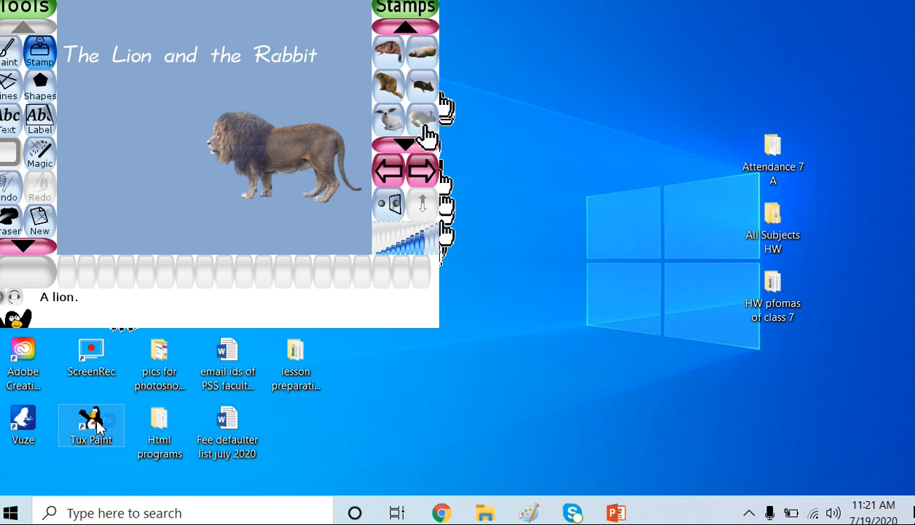
click(422, 121)
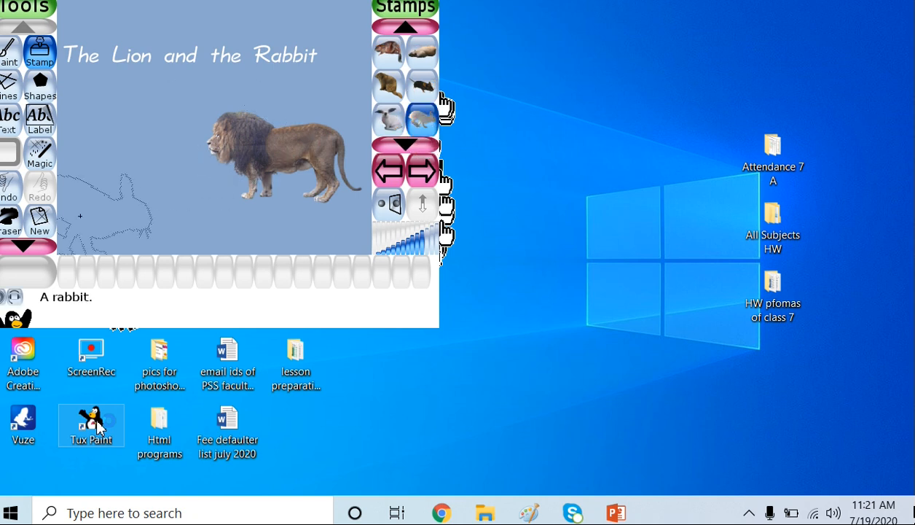
click(410, 251)
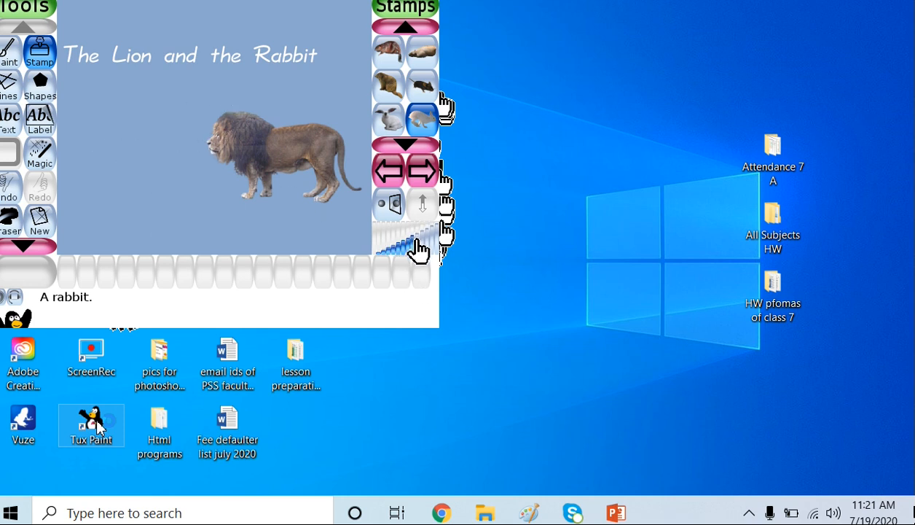
click(143, 179)
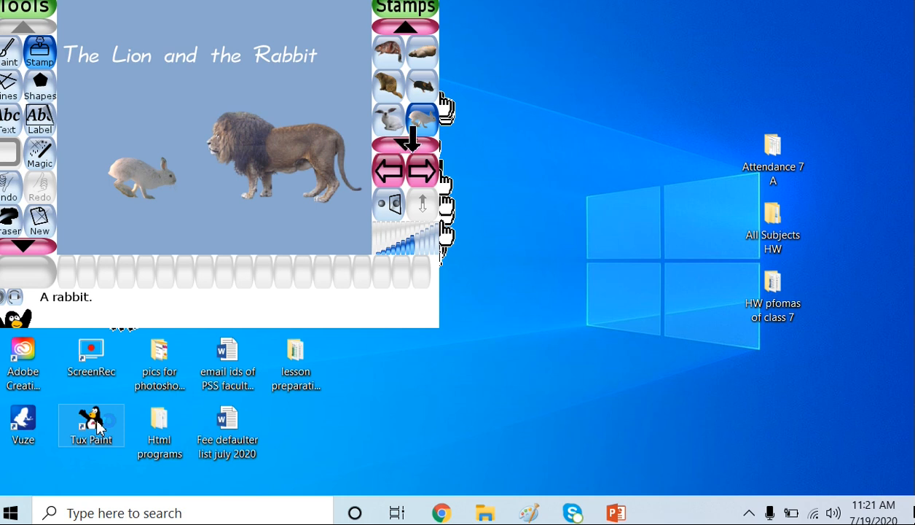
- Find the little spotted rabbit among the animal stamps and stamp it slightly below and between the white rabbit and the lion
click(405, 29)
click(405, 29)
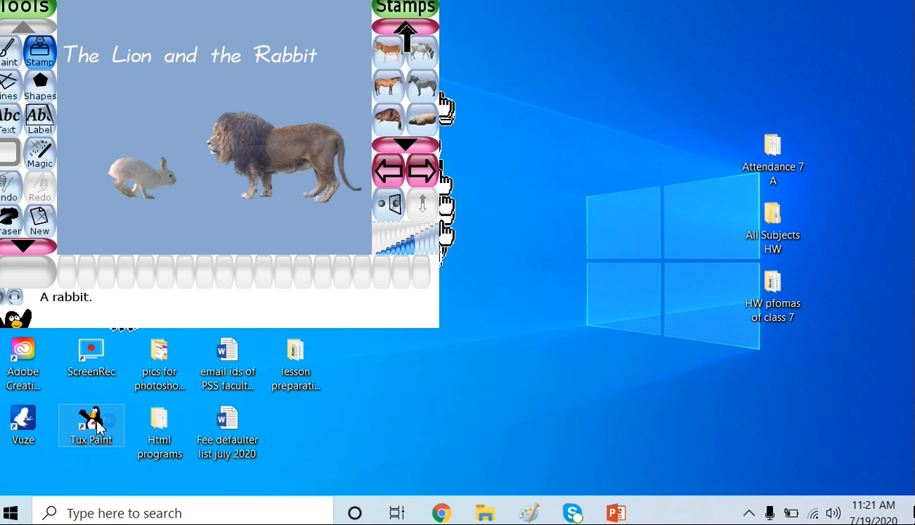
click(408, 143)
click(408, 143)
click(408, 143)
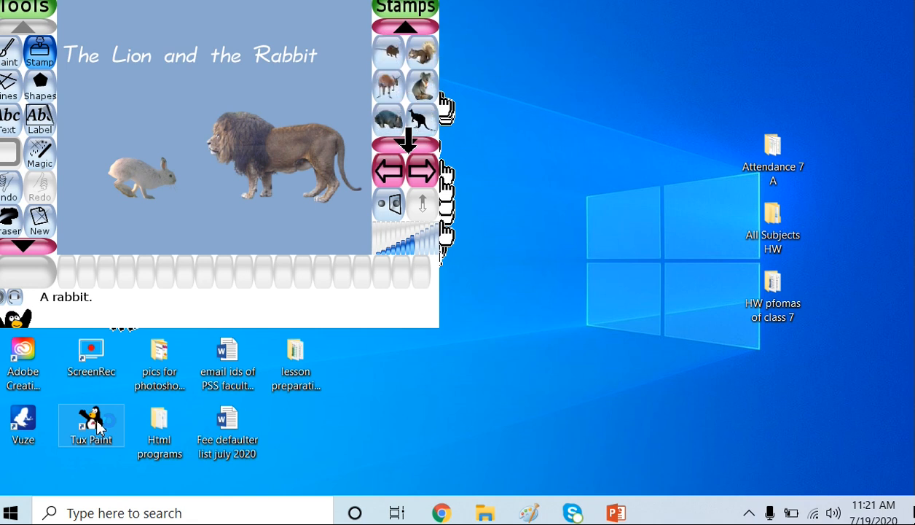
click(408, 143)
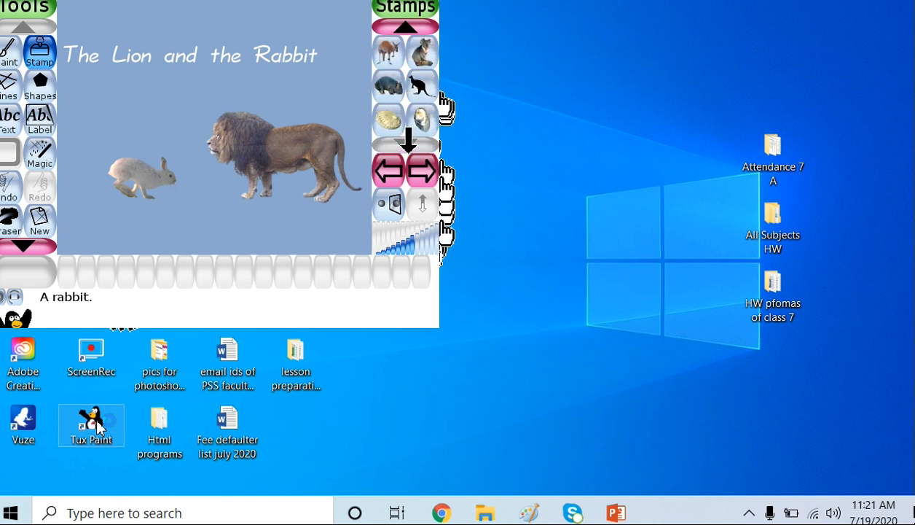
click(408, 29)
click(408, 30)
click(412, 26)
click(412, 26)
click(412, 26)
click(412, 27)
click(411, 26)
click(411, 26)
click(408, 29)
click(408, 29)
click(408, 29)
click(408, 30)
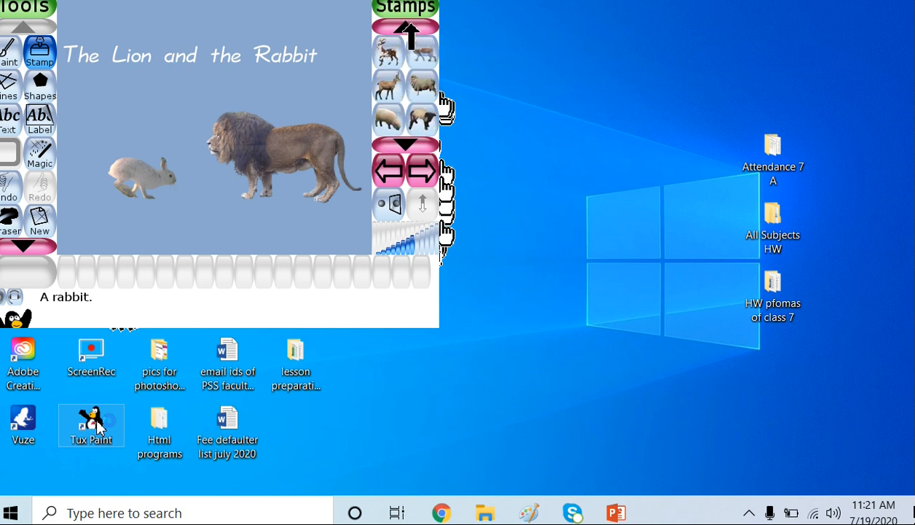
click(408, 29)
click(408, 29)
click(408, 29)
click(408, 29)
click(408, 29)
click(408, 30)
click(408, 29)
click(408, 29)
click(408, 29)
click(408, 29)
click(408, 29)
click(408, 29)
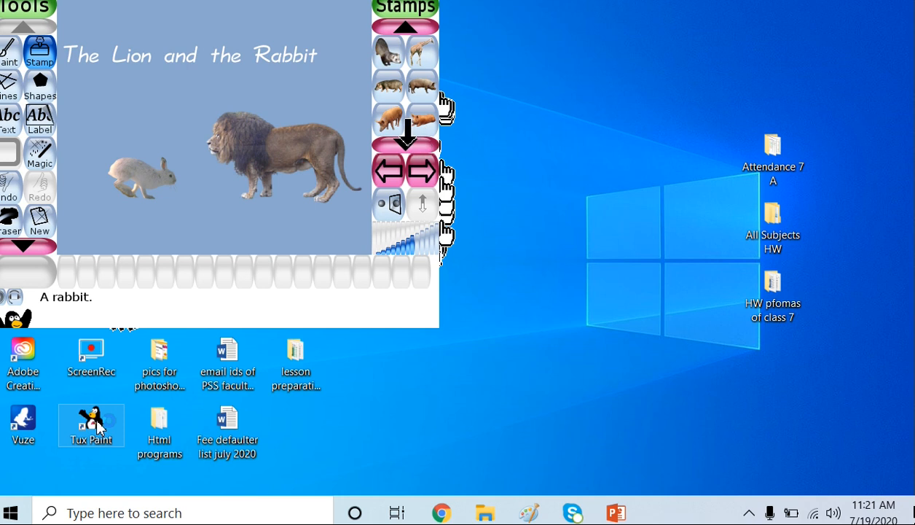
click(406, 143)
click(406, 144)
click(389, 87)
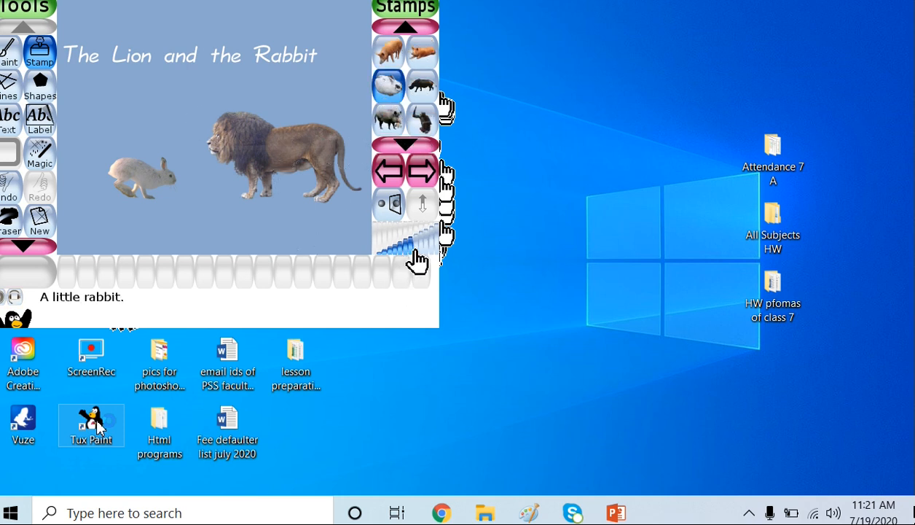
click(208, 204)
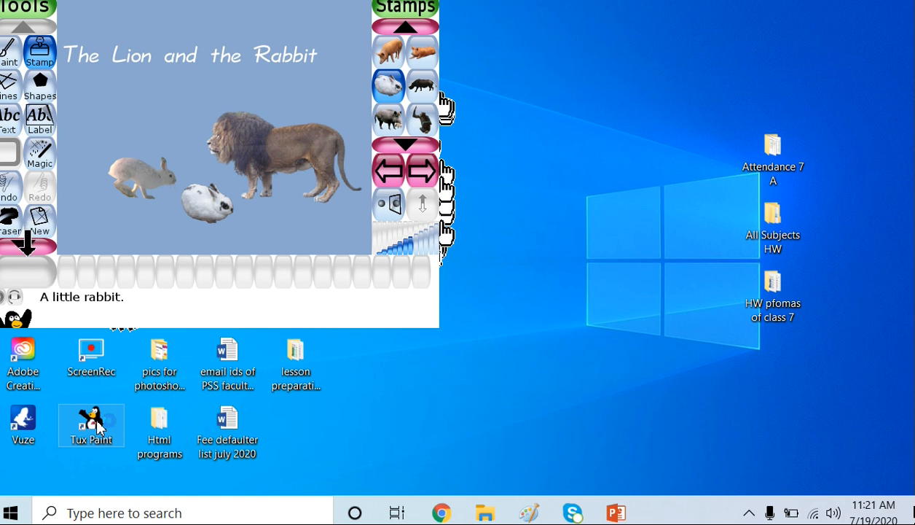
- Save the finished lion and rabbit drawing
click(27, 242)
click(27, 242)
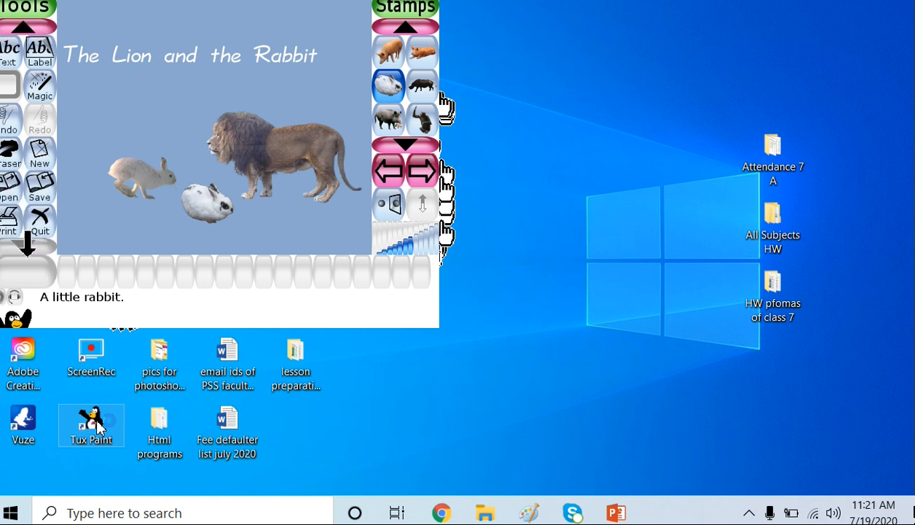
click(45, 191)
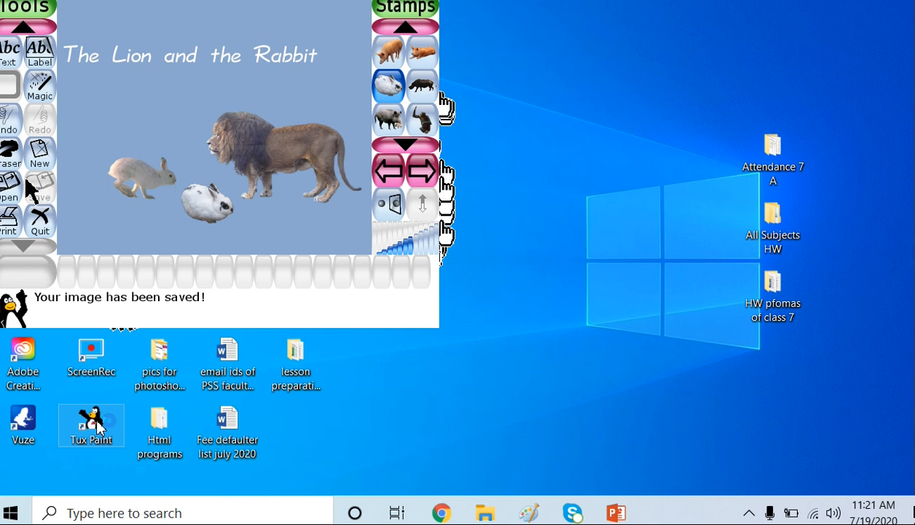
- Start a new drawing with the plain light green background
click(40, 153)
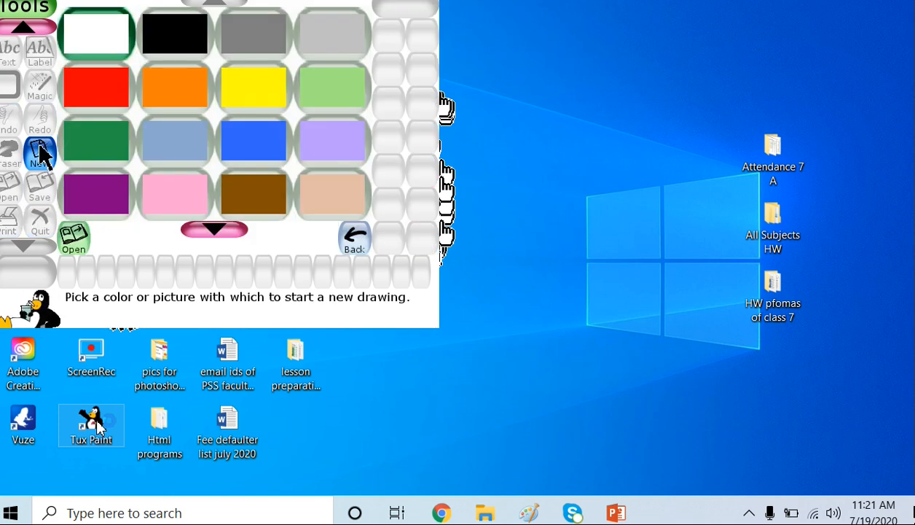
click(340, 93)
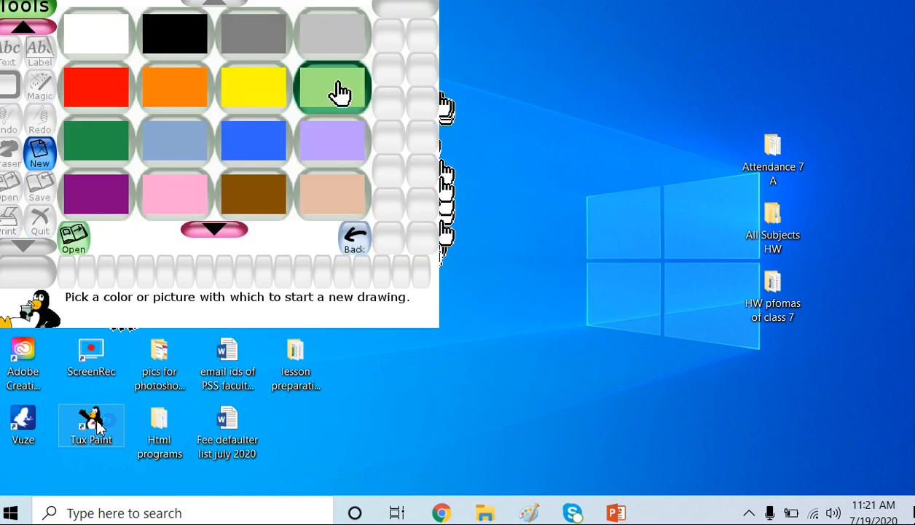
click(75, 241)
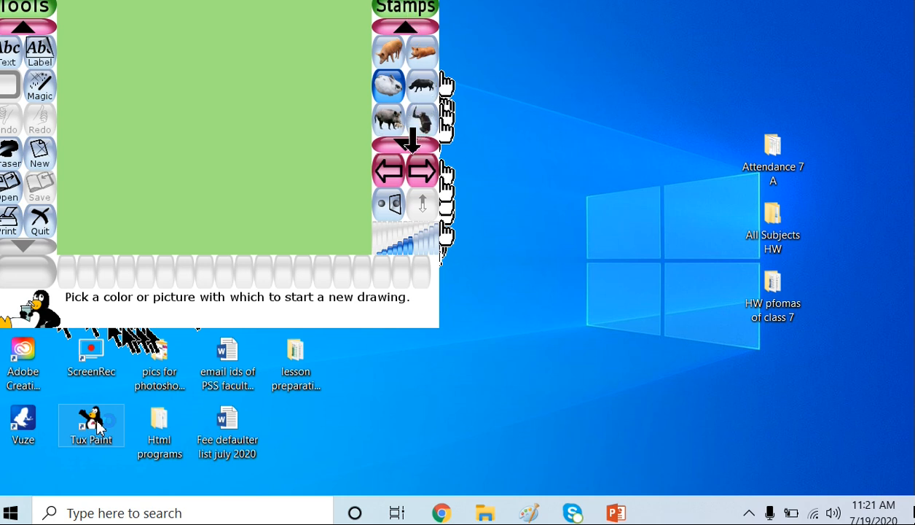
- Return to the Stamp tool and look through the stamp categories, coming back to the food stamps
click(27, 29)
click(42, 55)
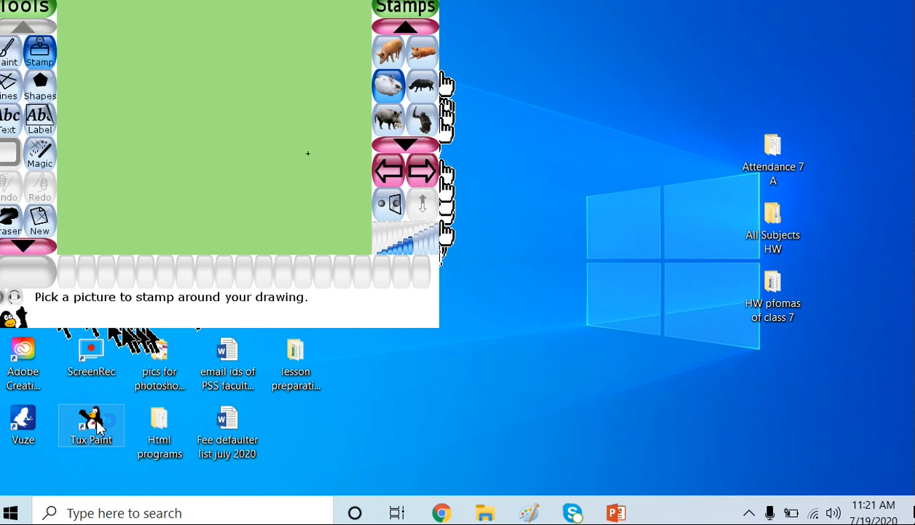
click(421, 179)
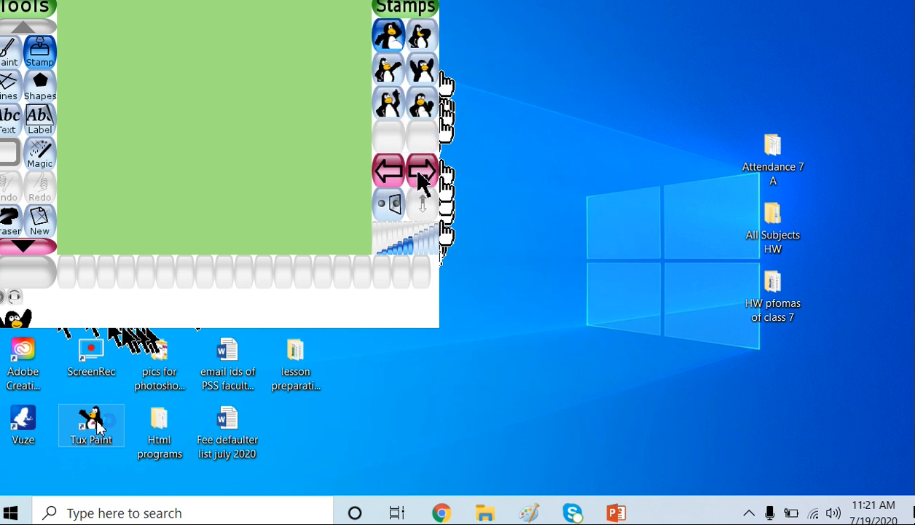
click(421, 179)
click(421, 178)
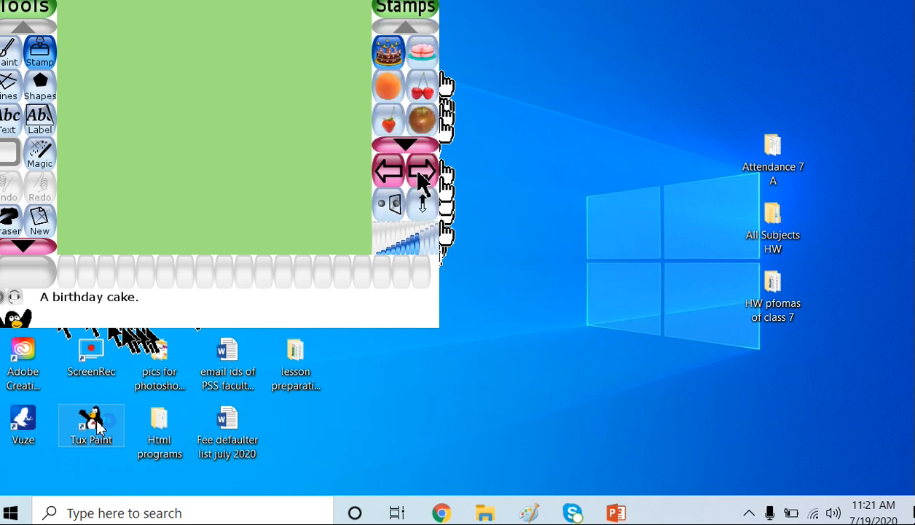
click(421, 179)
click(389, 173)
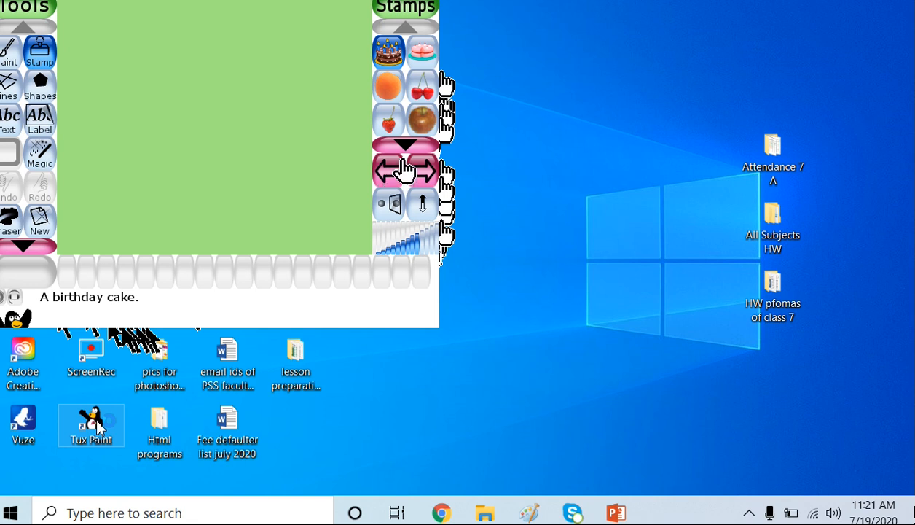
- Look through the food stamps, from the cakes and fruits to the last vegetables
click(405, 143)
click(407, 144)
click(406, 144)
click(406, 143)
click(407, 144)
click(406, 144)
click(406, 143)
click(407, 143)
click(406, 144)
click(407, 143)
click(407, 144)
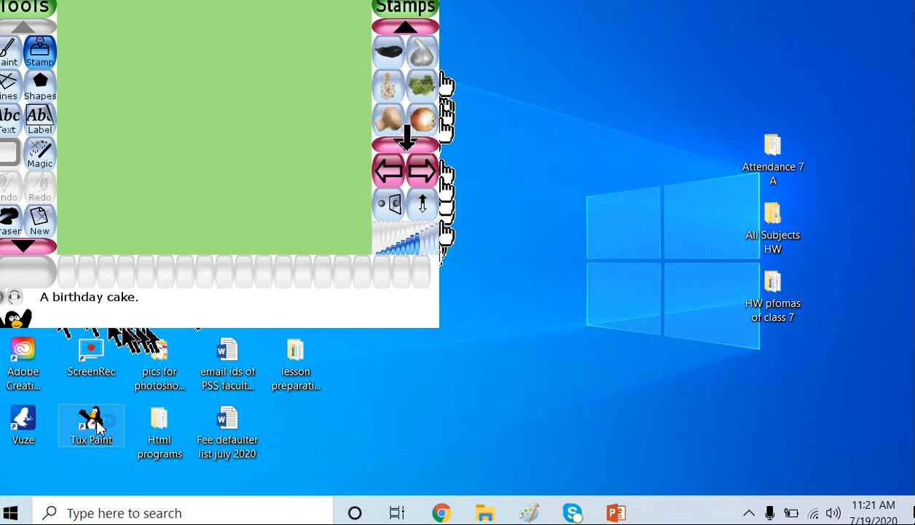
click(406, 144)
click(407, 143)
click(406, 144)
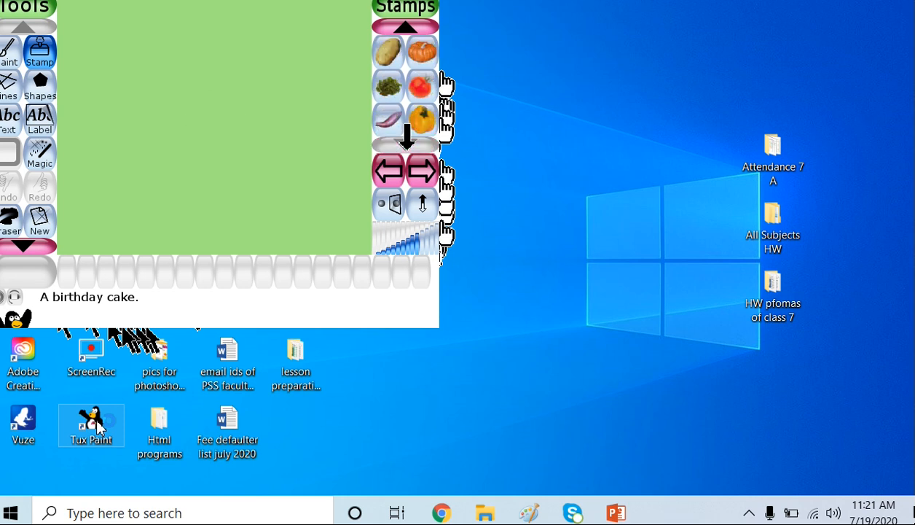
- Move through the stamp categories to the plant stamps
click(421, 171)
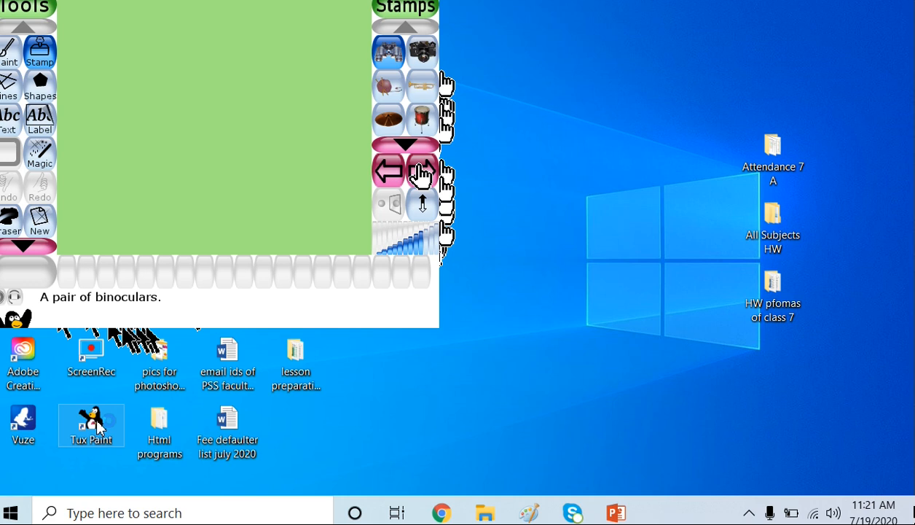
click(421, 172)
click(421, 172)
click(421, 172)
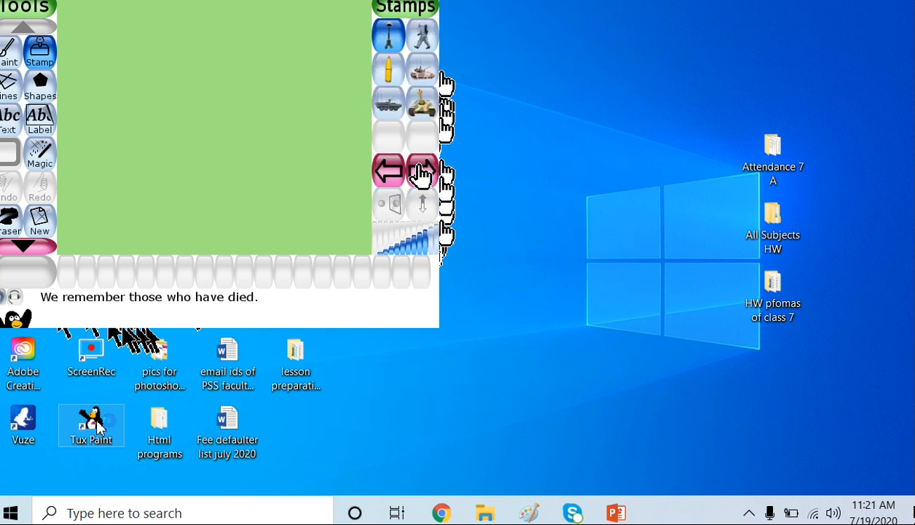
click(421, 172)
click(421, 172)
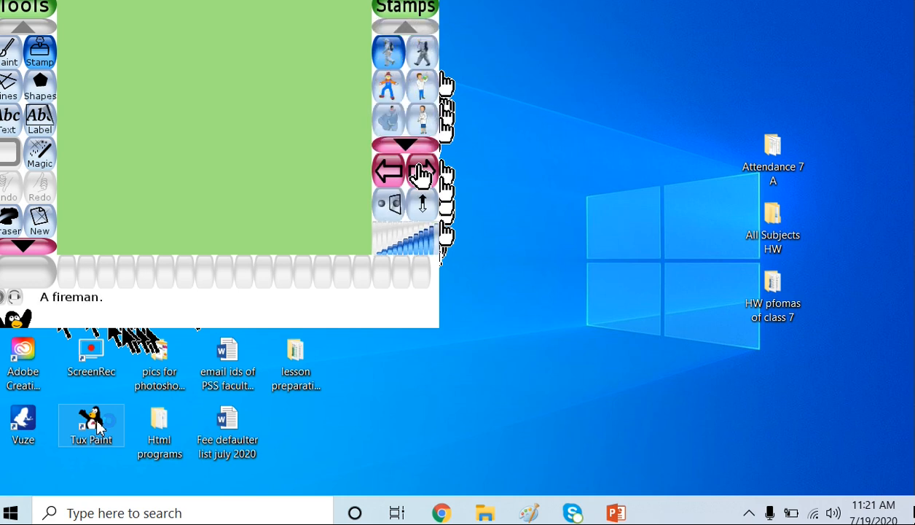
click(421, 172)
click(421, 172)
click(388, 172)
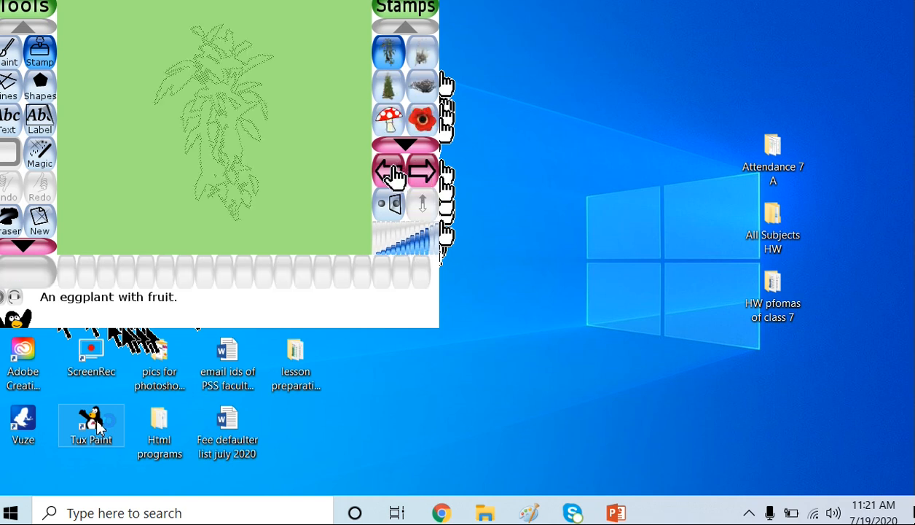
- Stamp three reduced-size holm oaks one above another along the left edge of the drawing
click(417, 144)
click(415, 145)
click(411, 144)
click(408, 142)
click(408, 143)
click(408, 143)
click(408, 143)
click(408, 143)
click(408, 143)
click(408, 142)
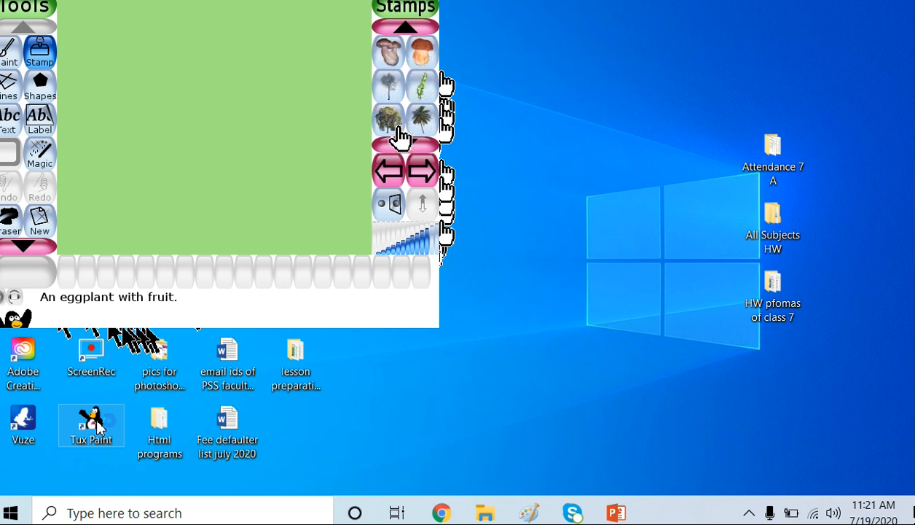
click(389, 121)
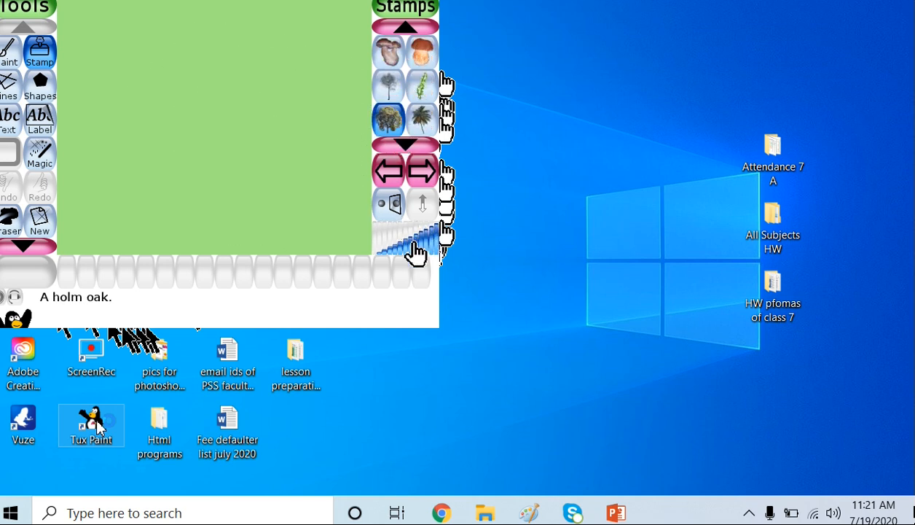
click(414, 242)
click(95, 164)
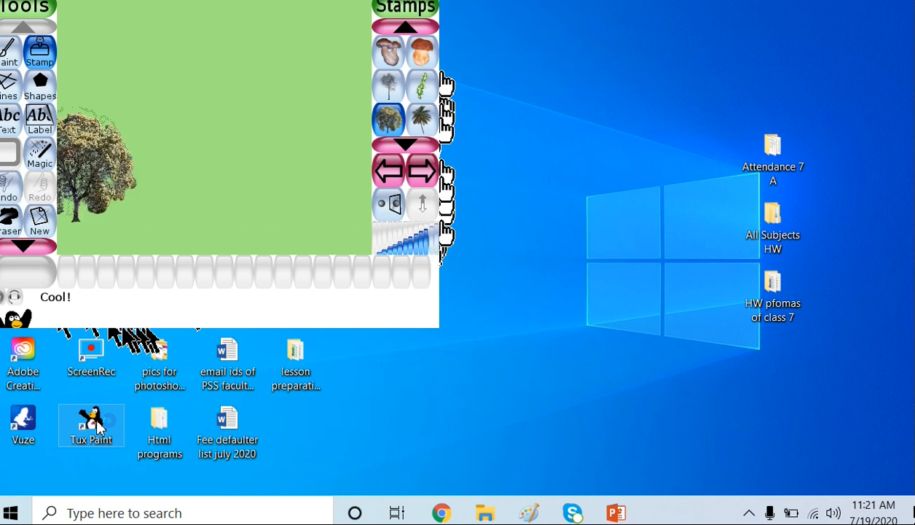
click(91, 98)
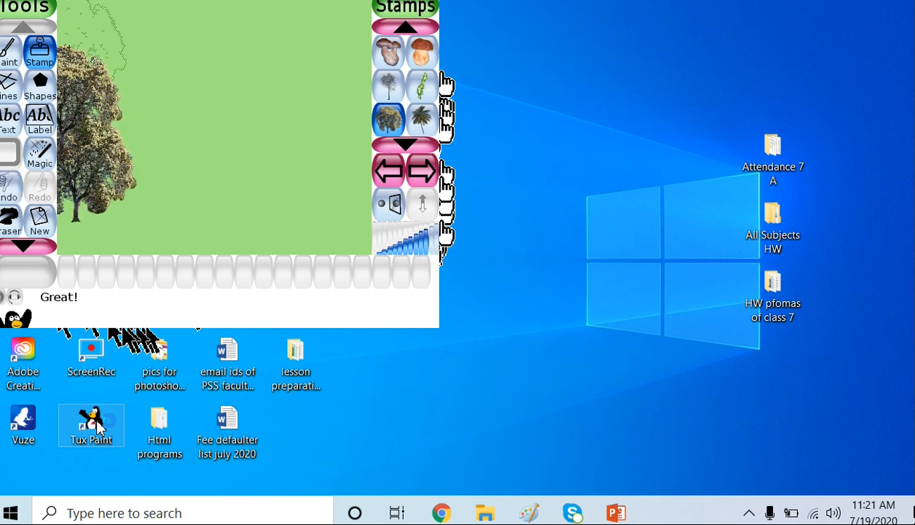
click(95, 44)
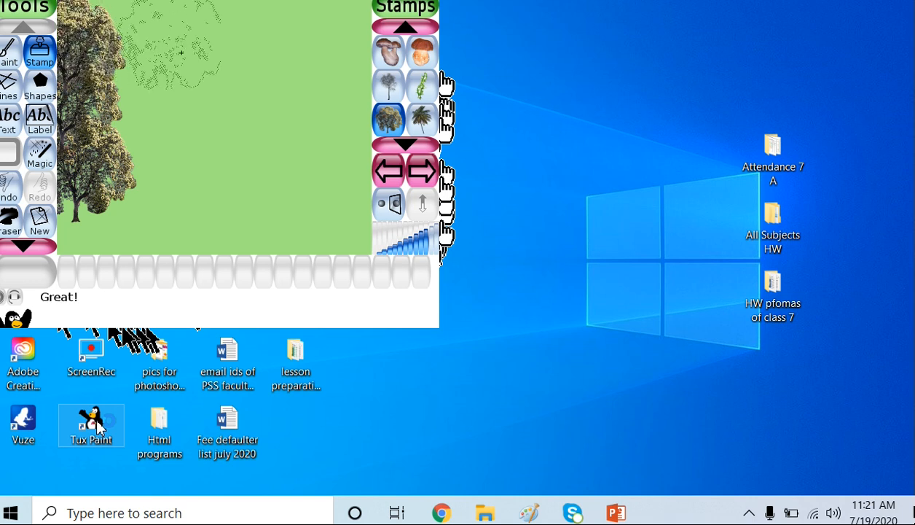
- Stamp two palm trees, one above the other, along the right side of the drawing
click(422, 119)
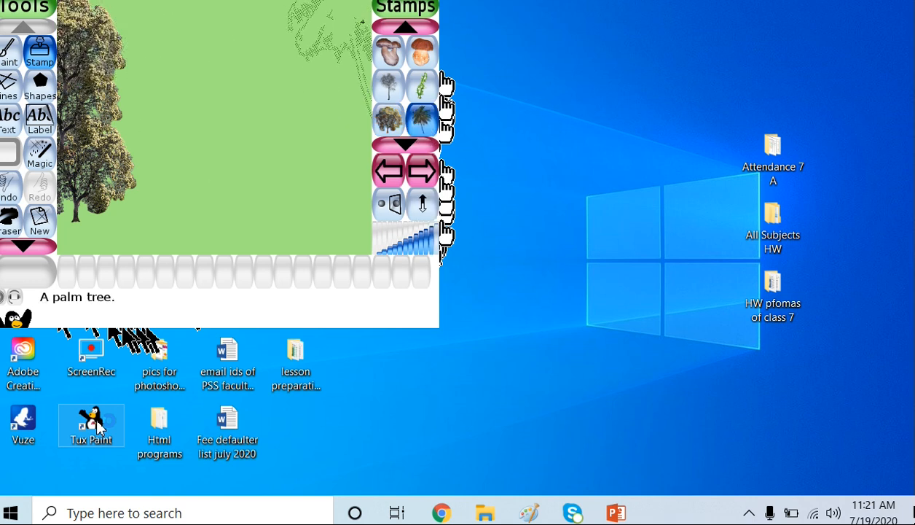
click(352, 147)
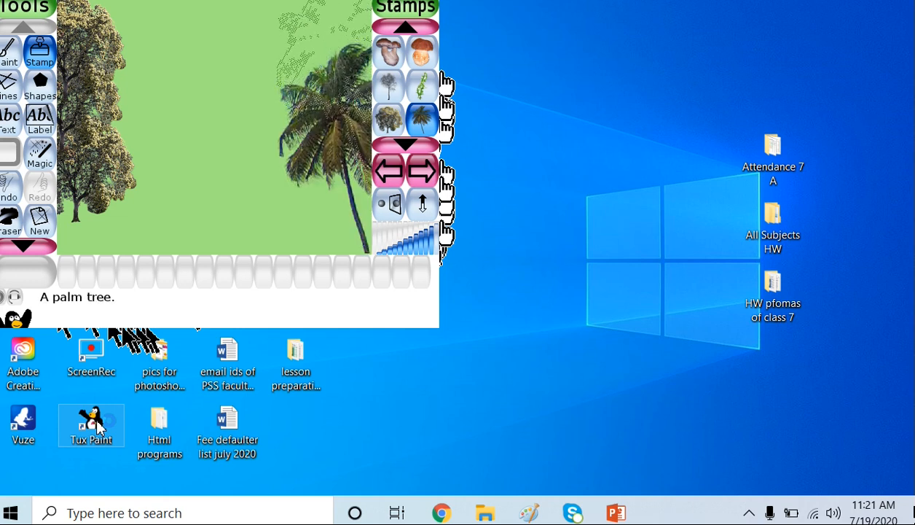
click(320, 69)
- Stamp a row of six winter birches across the upper part of the drawing, between the oaks and the palms
click(388, 94)
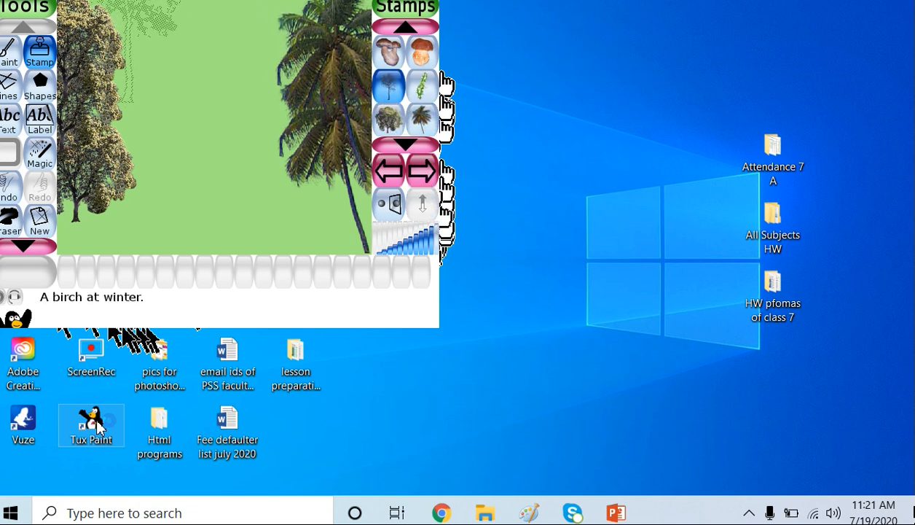
click(124, 18)
click(153, 21)
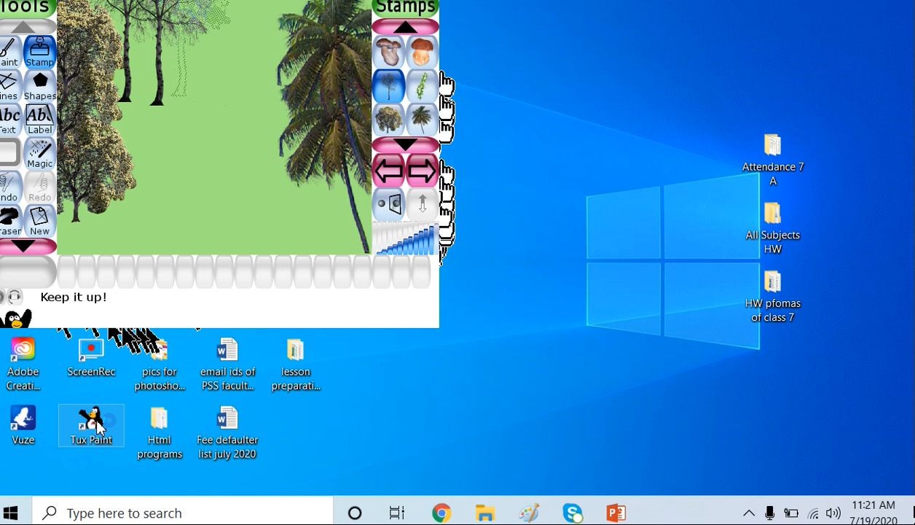
click(181, 14)
click(217, 24)
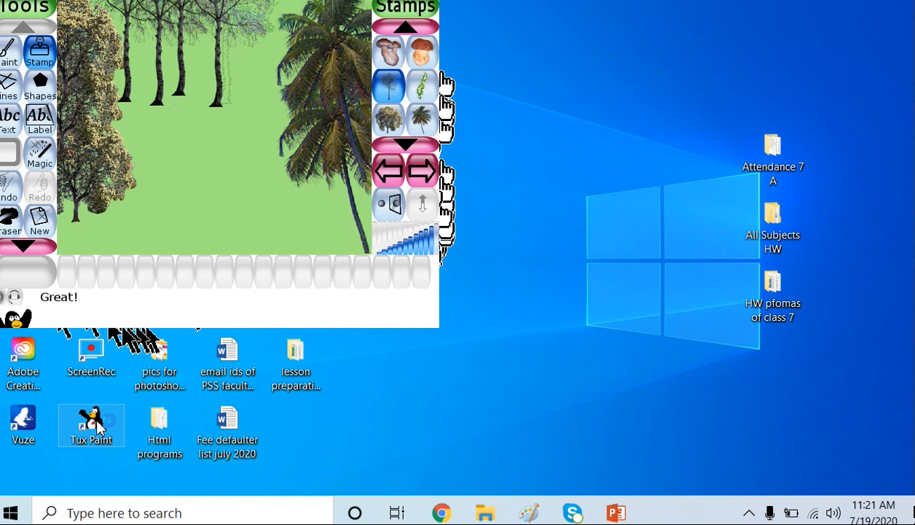
click(249, 30)
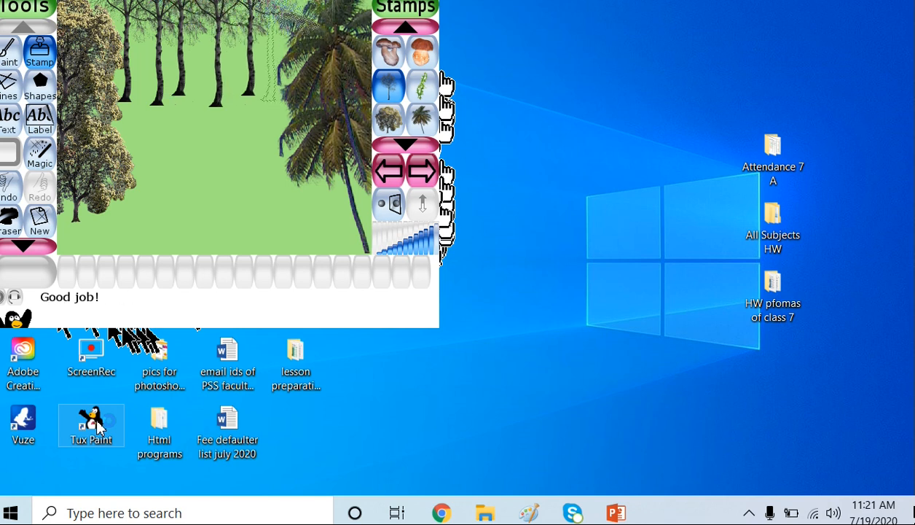
click(273, 25)
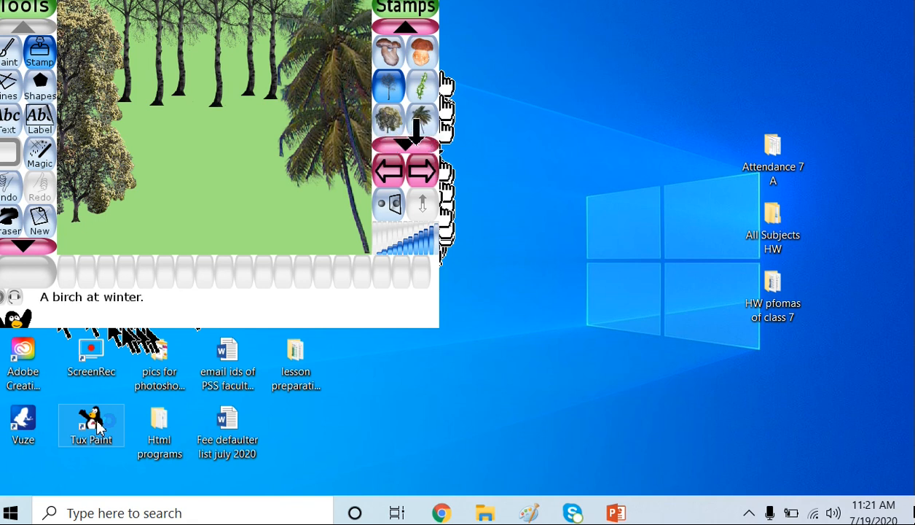
- Check the remaining plant stamps and go back through the categories to the animal stamps
click(412, 138)
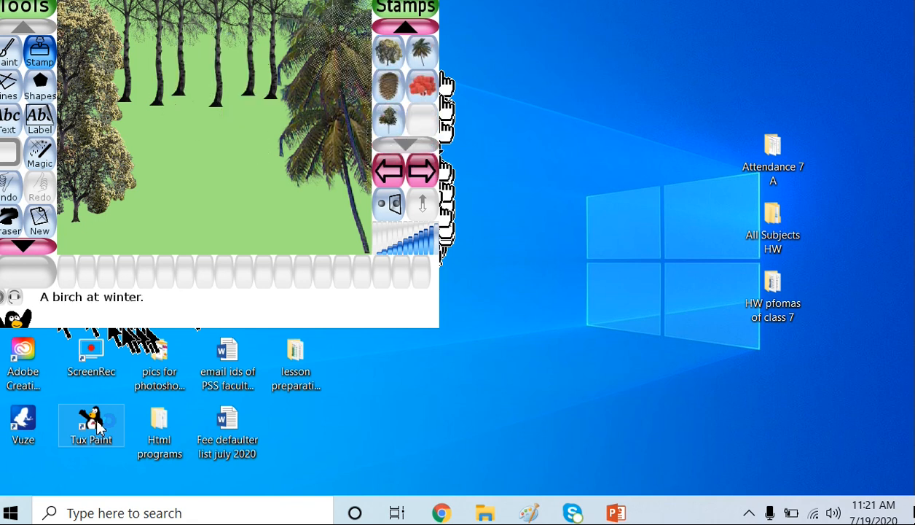
click(391, 169)
click(391, 170)
click(391, 170)
click(392, 170)
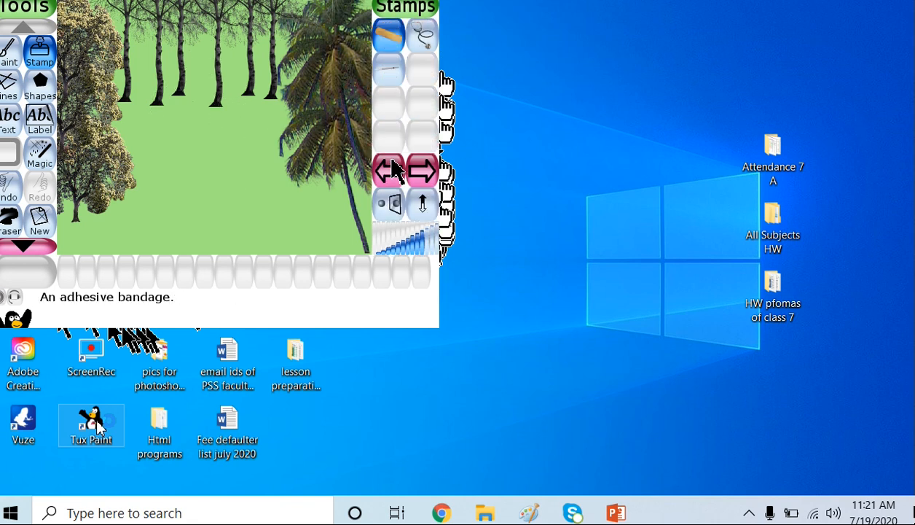
click(392, 170)
click(391, 170)
click(391, 170)
click(391, 170)
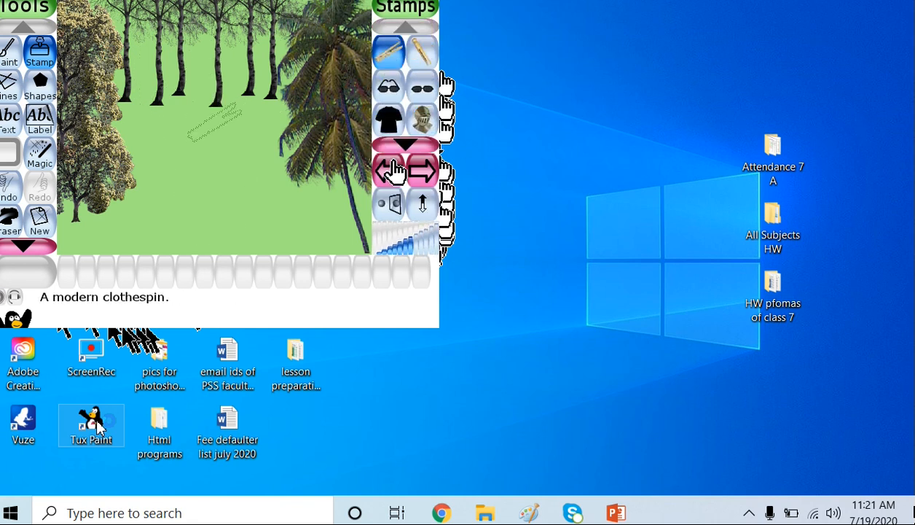
click(391, 169)
click(391, 169)
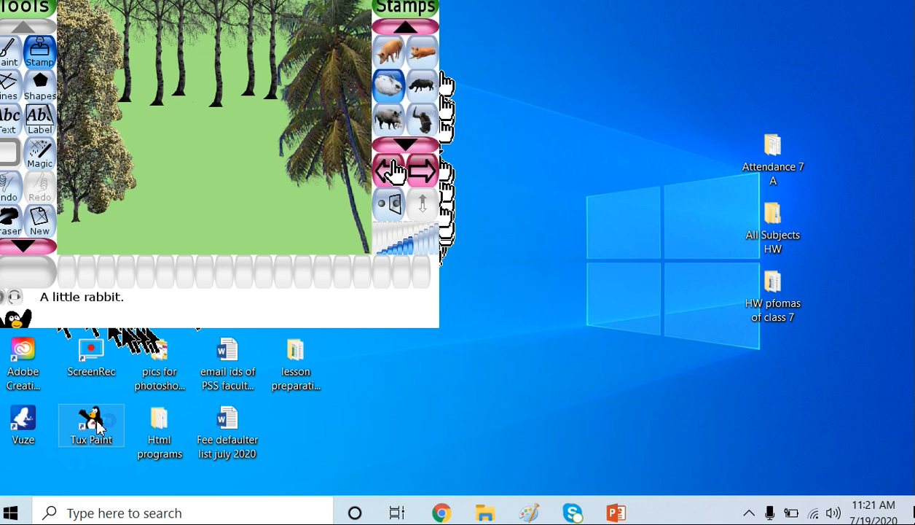
- Find the lying lion among the animal stamps and place it in the clearing below the birches
click(416, 137)
click(416, 137)
click(416, 137)
click(416, 137)
click(416, 137)
click(416, 137)
click(416, 137)
click(416, 137)
click(416, 137)
click(416, 137)
click(416, 137)
click(416, 137)
click(416, 137)
click(416, 137)
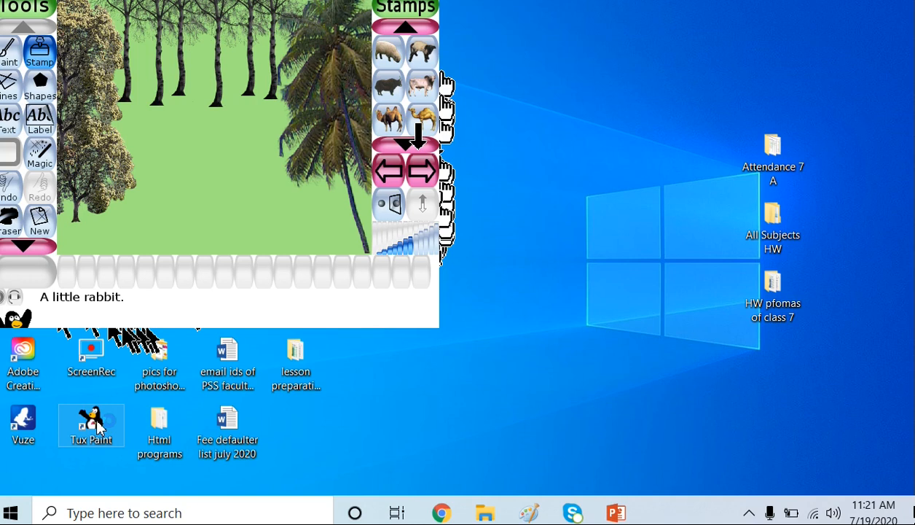
click(416, 137)
click(423, 118)
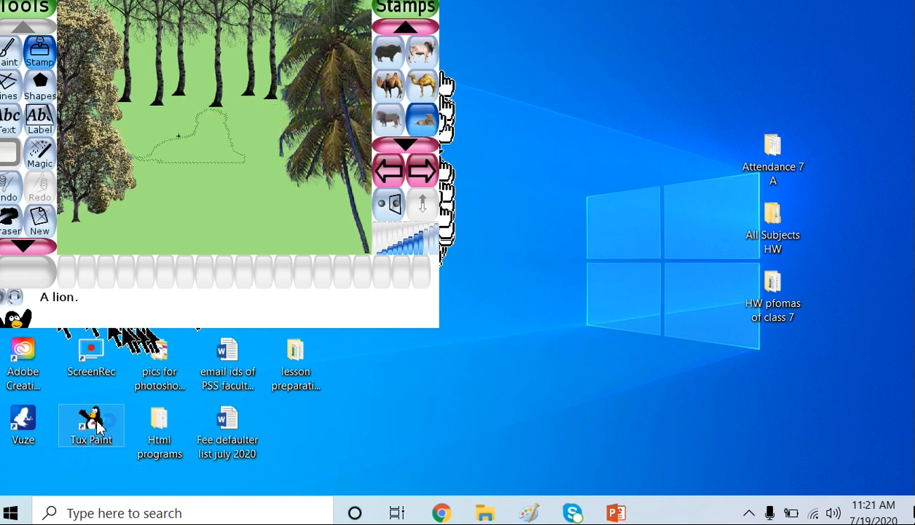
click(209, 133)
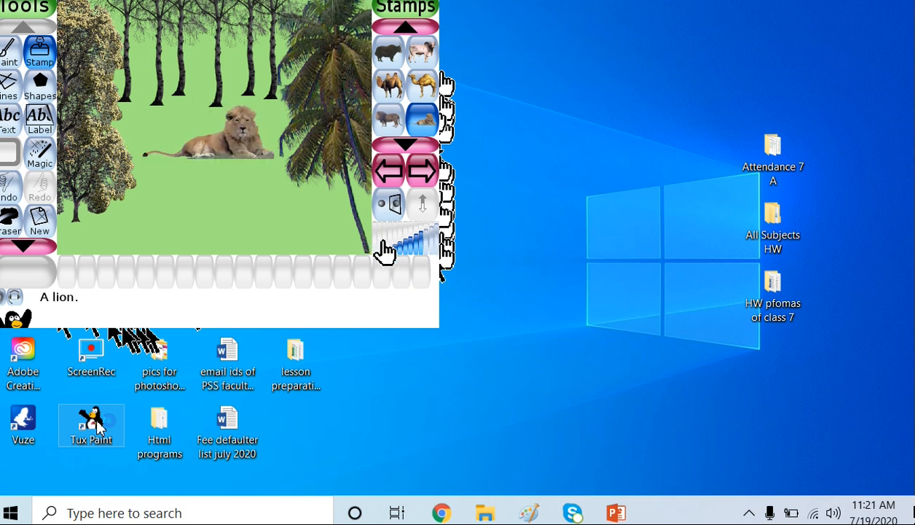
- Stamp a mirrored, reduced-size mountain goat in front of the lion, near the oaks
click(406, 27)
click(406, 27)
click(405, 27)
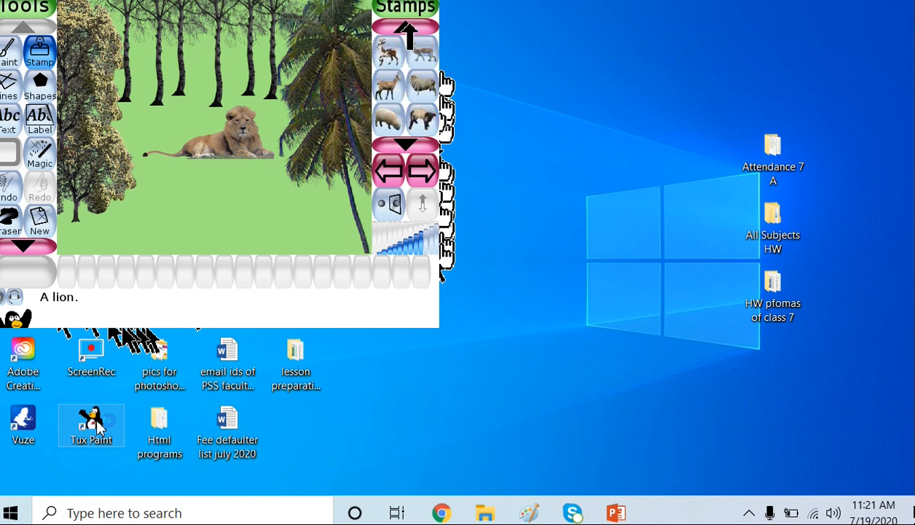
click(397, 89)
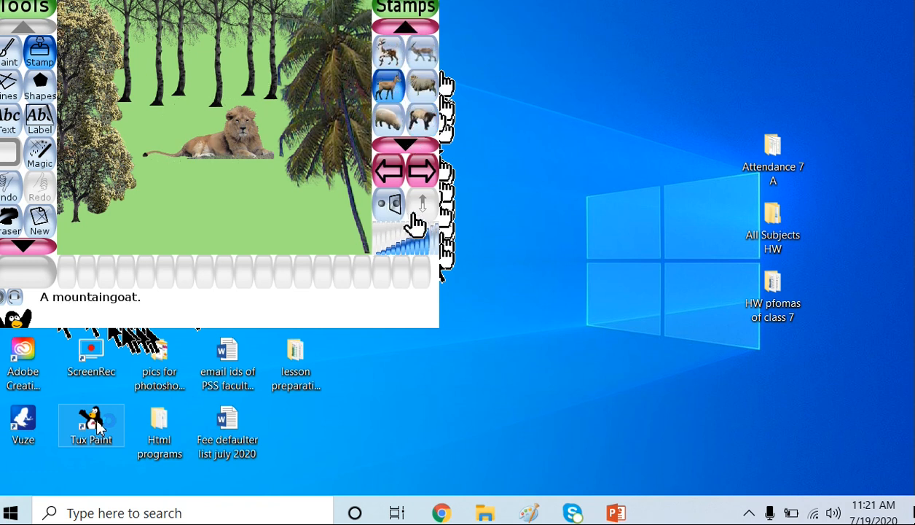
click(397, 206)
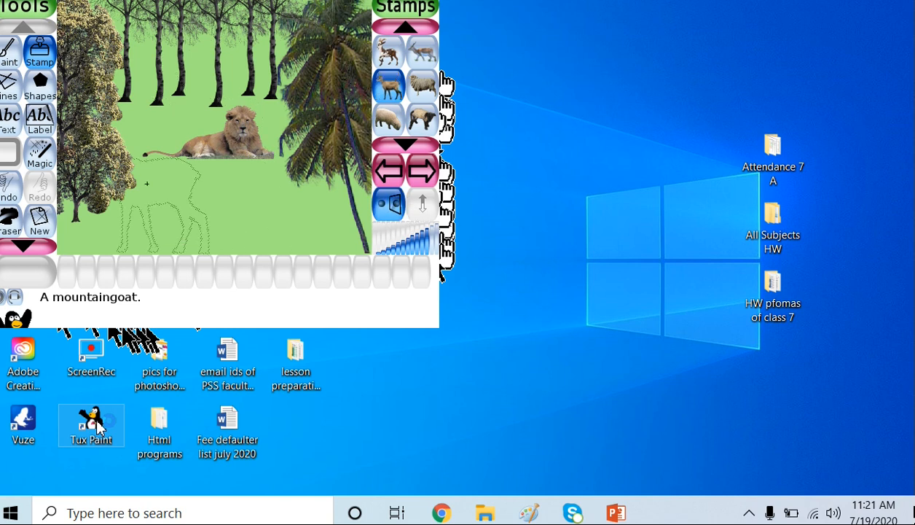
click(415, 240)
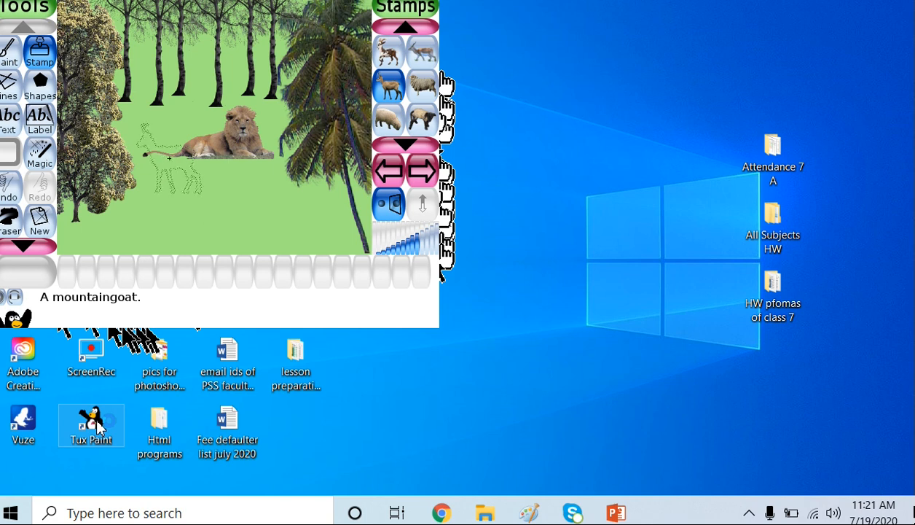
click(166, 174)
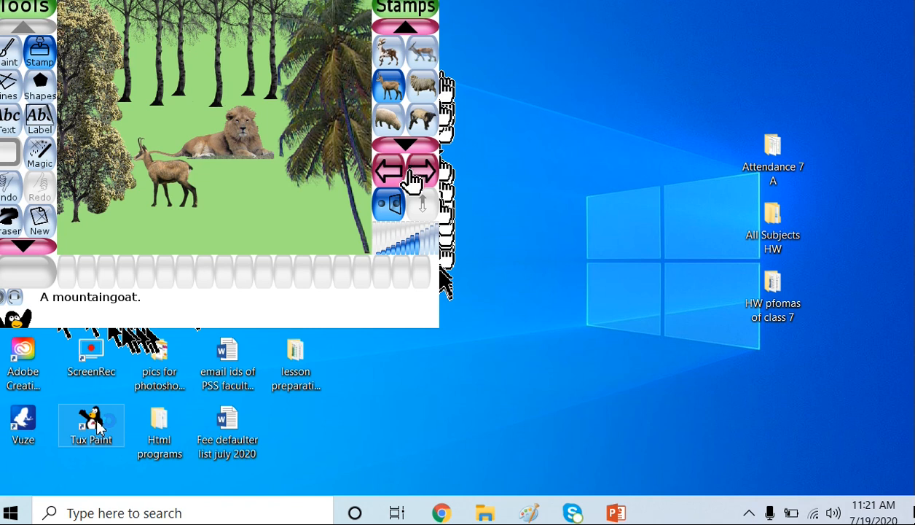
- Return to the plant stamps and place a large winter birch over the oaks beside the goat
click(433, 181)
click(433, 181)
click(433, 180)
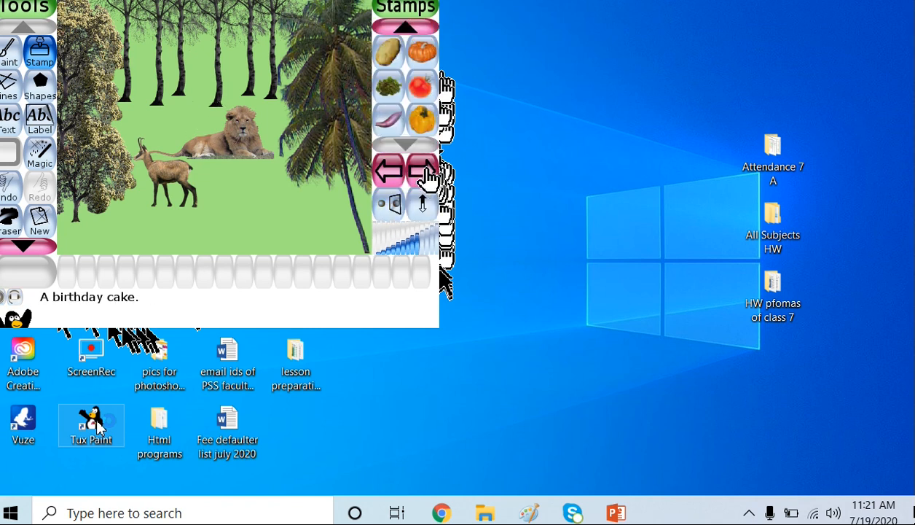
click(429, 174)
click(426, 176)
click(425, 172)
click(424, 172)
click(424, 172)
click(424, 172)
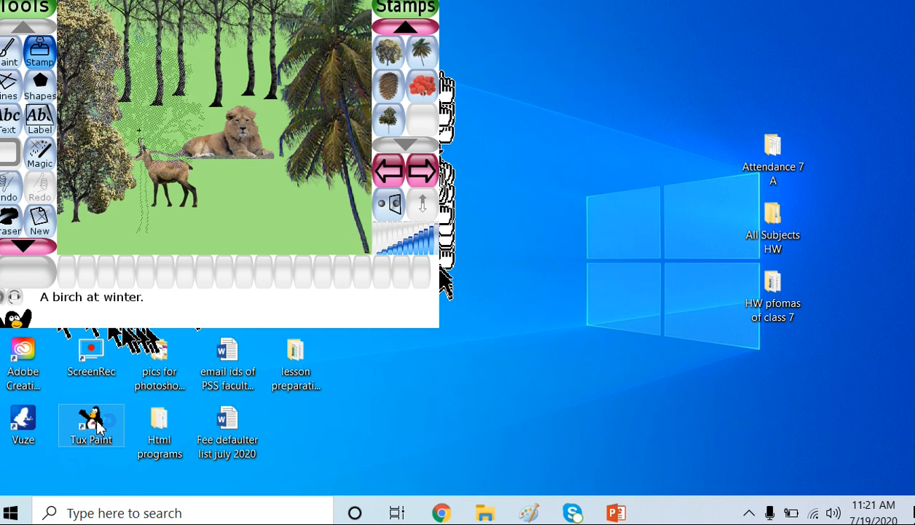
click(109, 121)
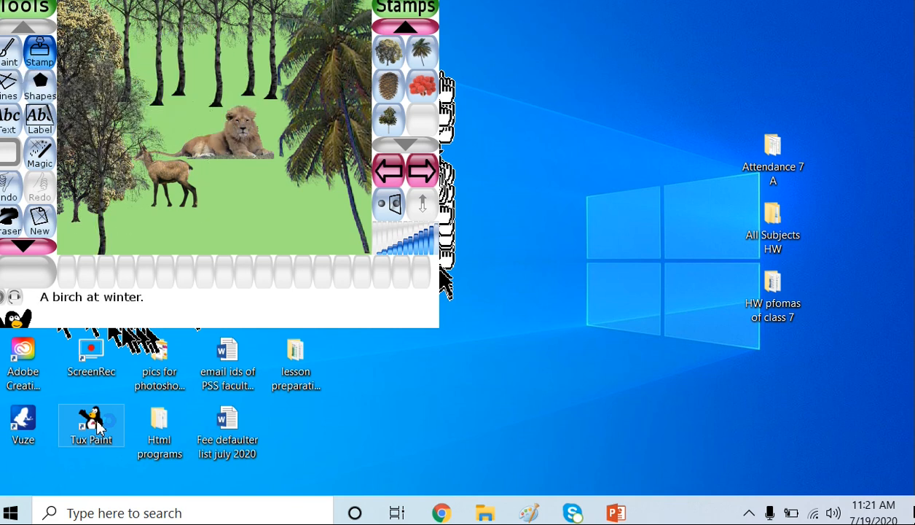
- Add white text reading "A long time ago___" at a smaller text size, just below the mountain goat
click(56, 59)
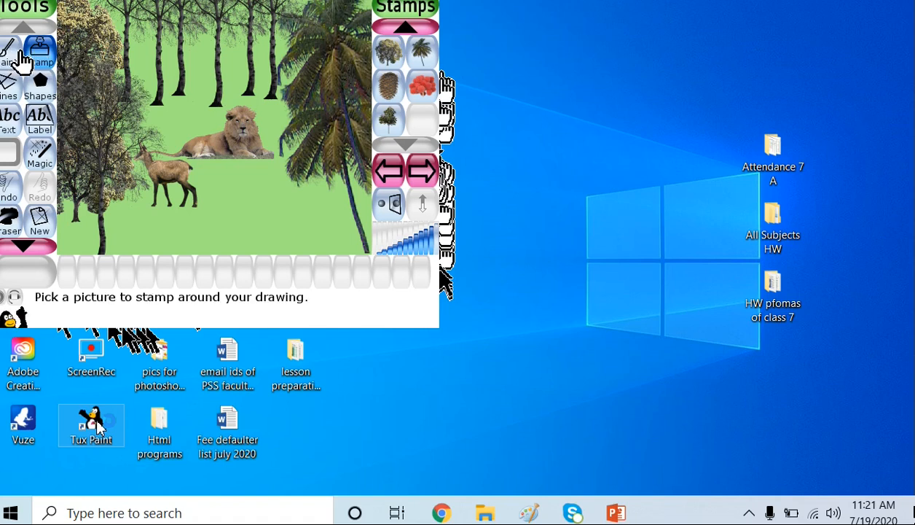
click(10, 120)
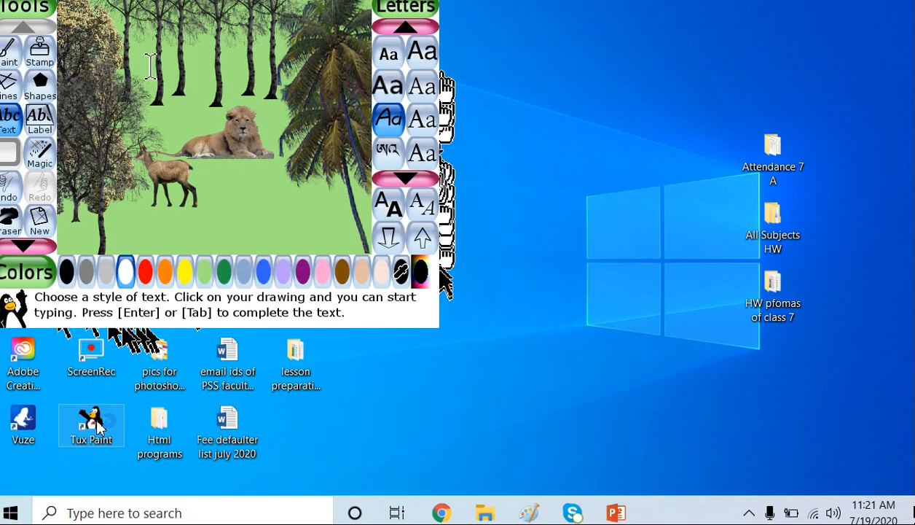
click(116, 217)
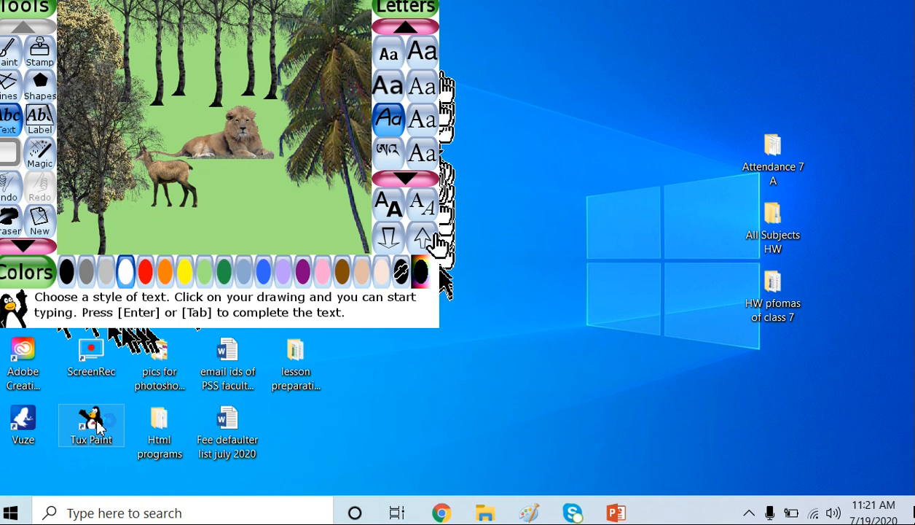
click(397, 237)
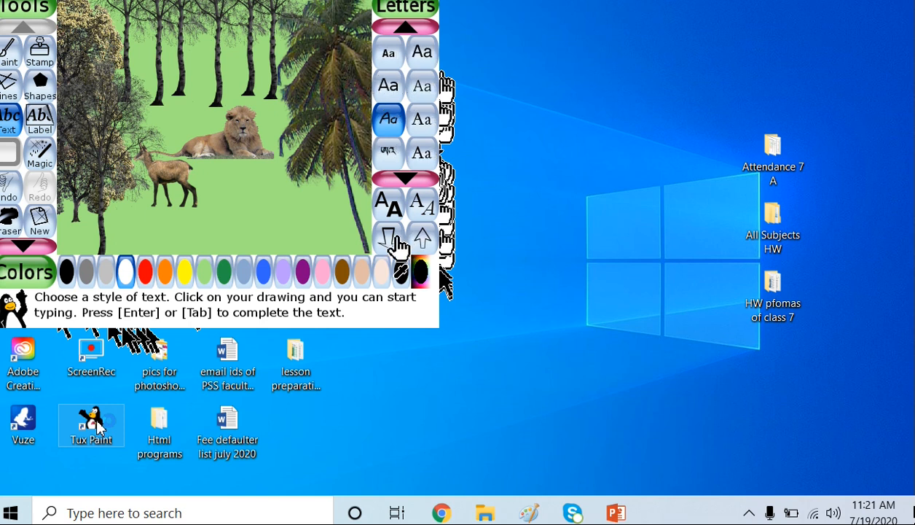
text(A)
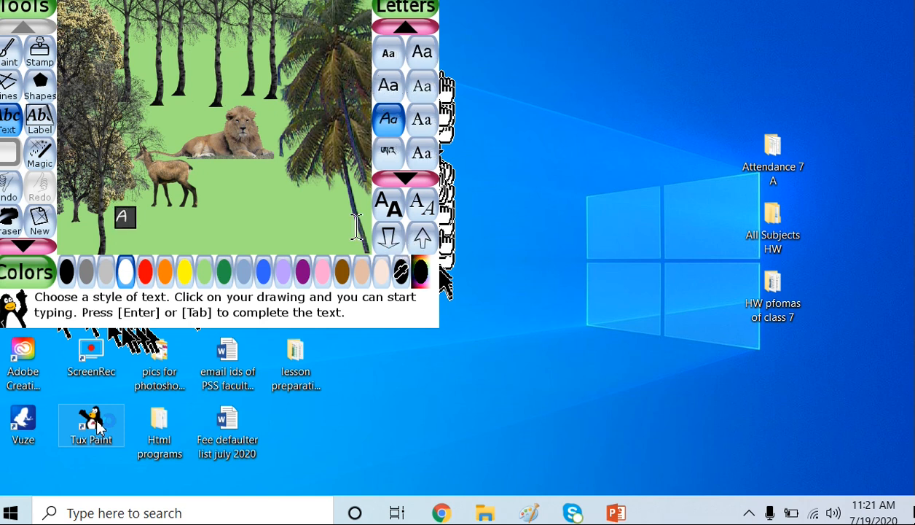
text( long)
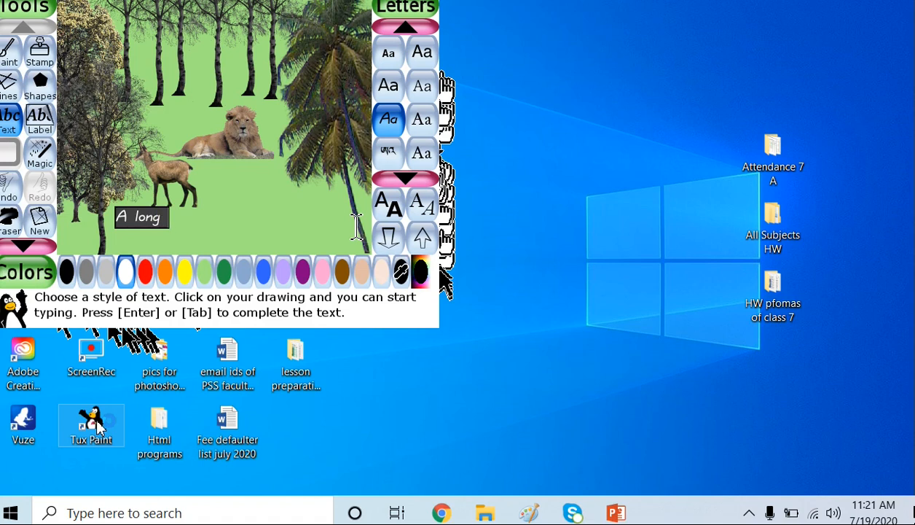
text( time a)
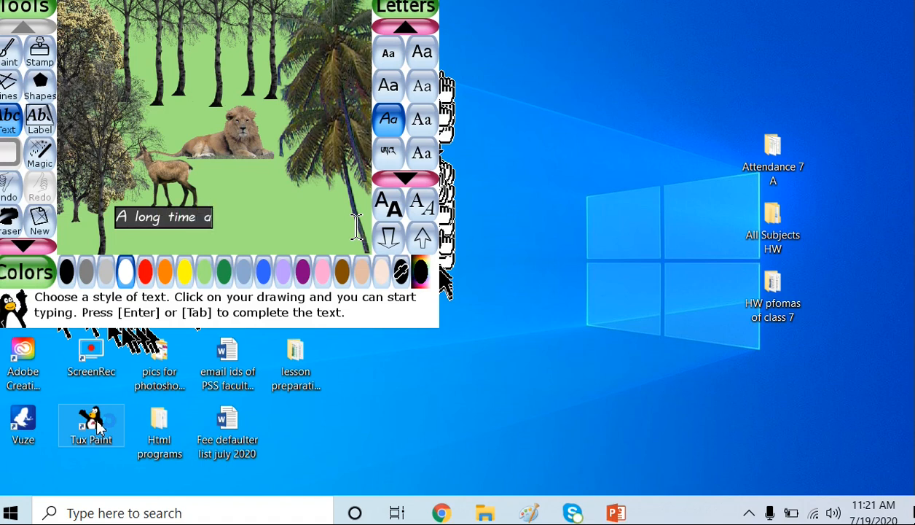
text(go...)
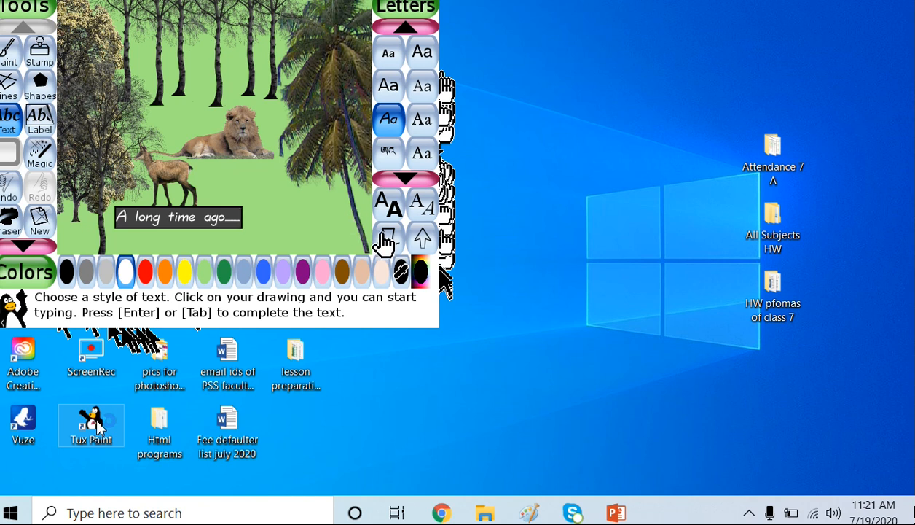
- Save the forest picture and open the slideshow selection at the most recent saved pictures
click(45, 246)
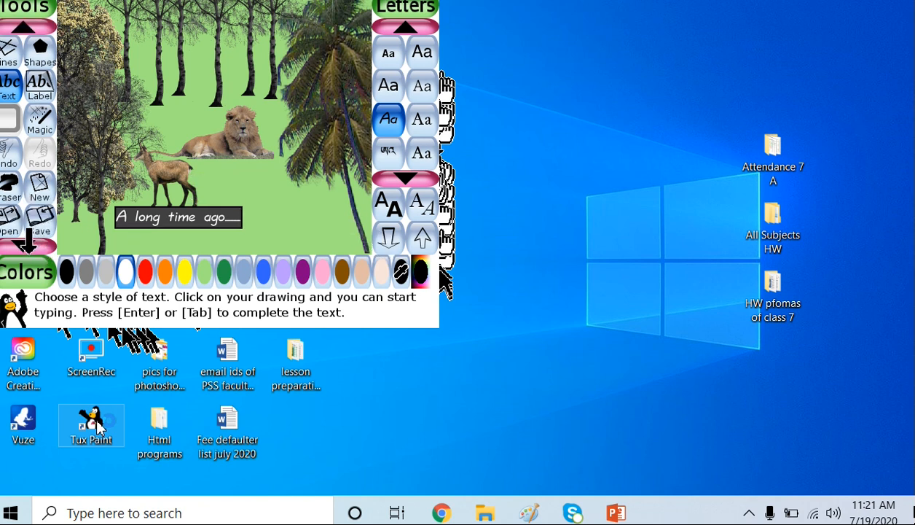
click(42, 232)
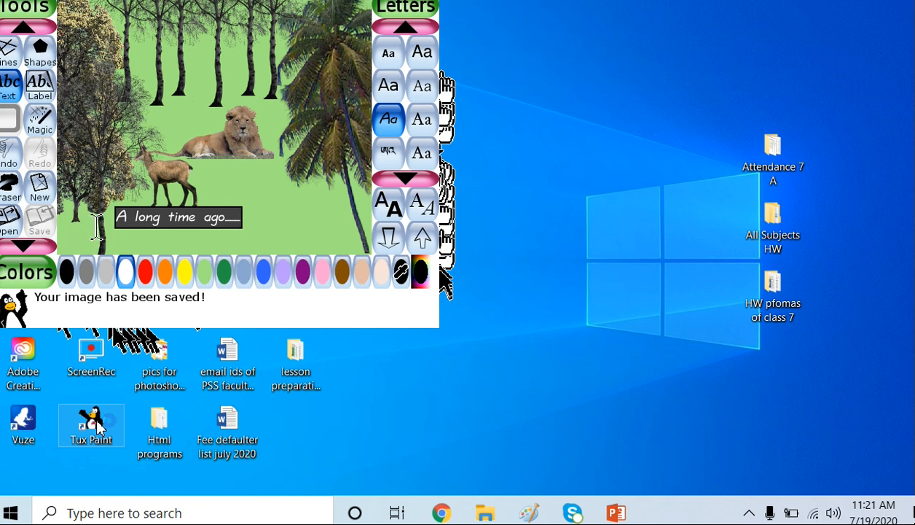
click(10, 220)
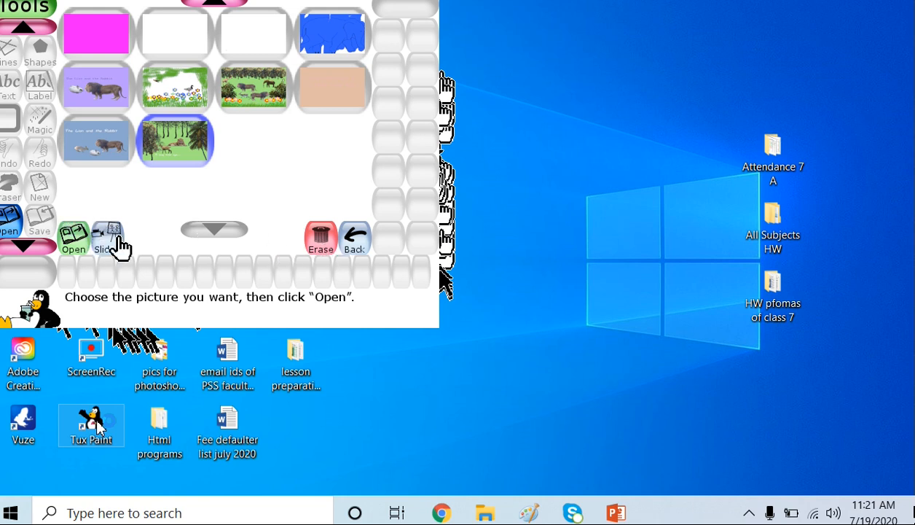
click(110, 242)
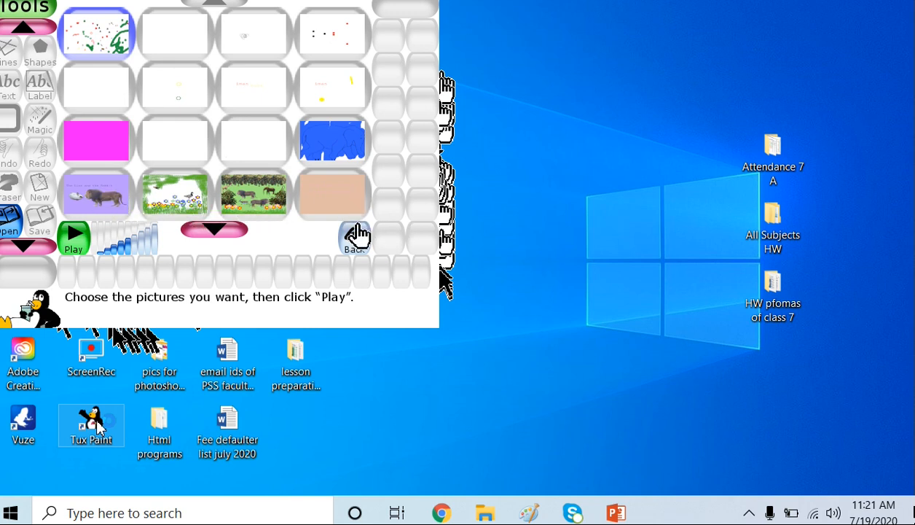
click(223, 233)
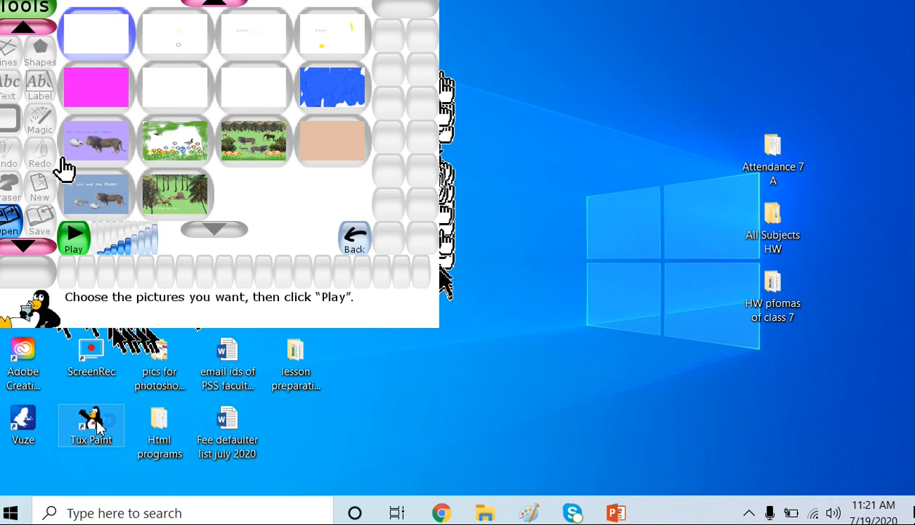
- Select four slides in order: the blue title picture, the birch forest, the forest with several animals, and the flower garden
click(92, 196)
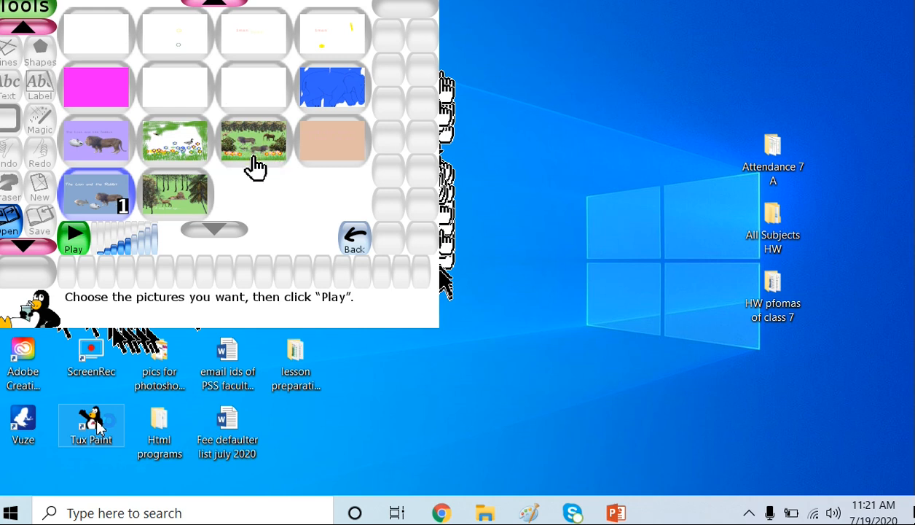
click(177, 203)
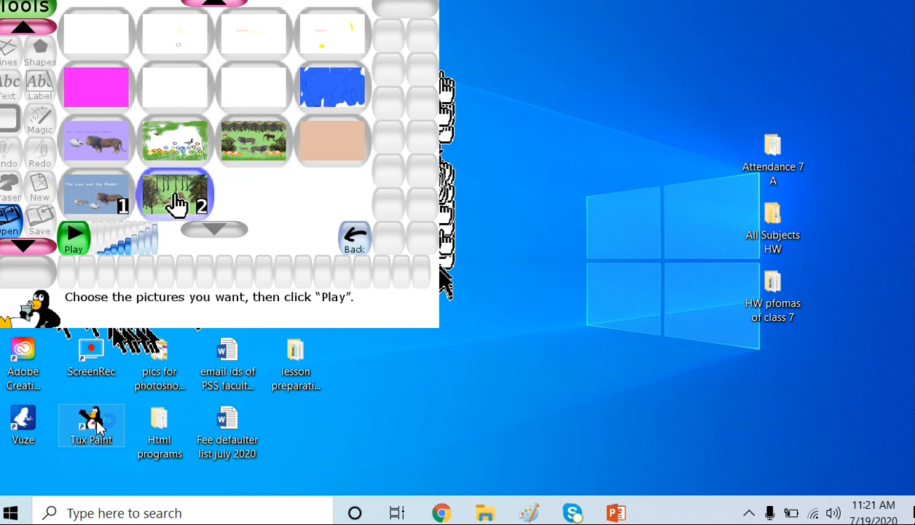
click(254, 145)
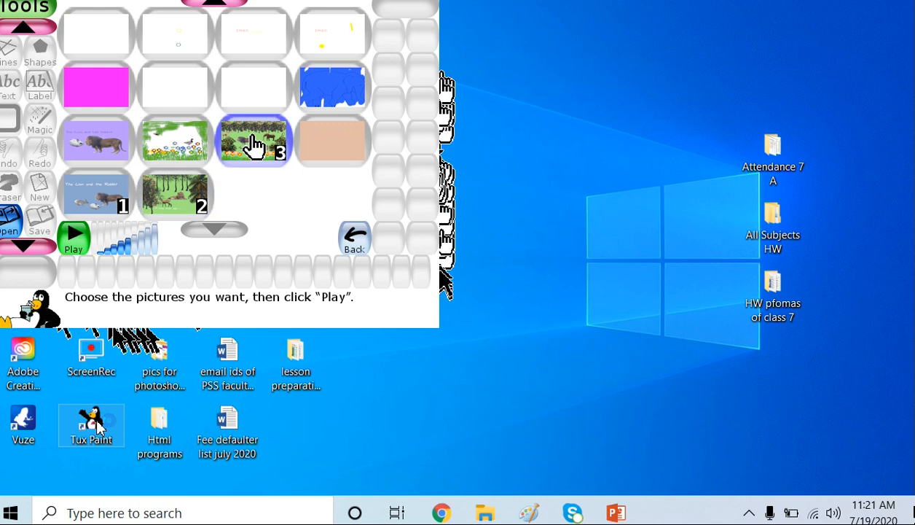
click(185, 146)
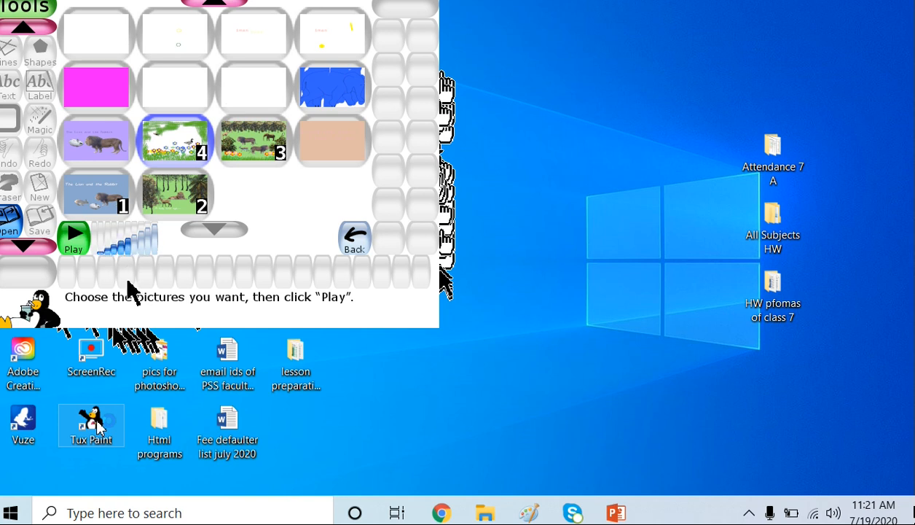
- Reorder the slides after the blue title picture: the forest with several animals, the birch forest, and the flower garden
click(203, 215)
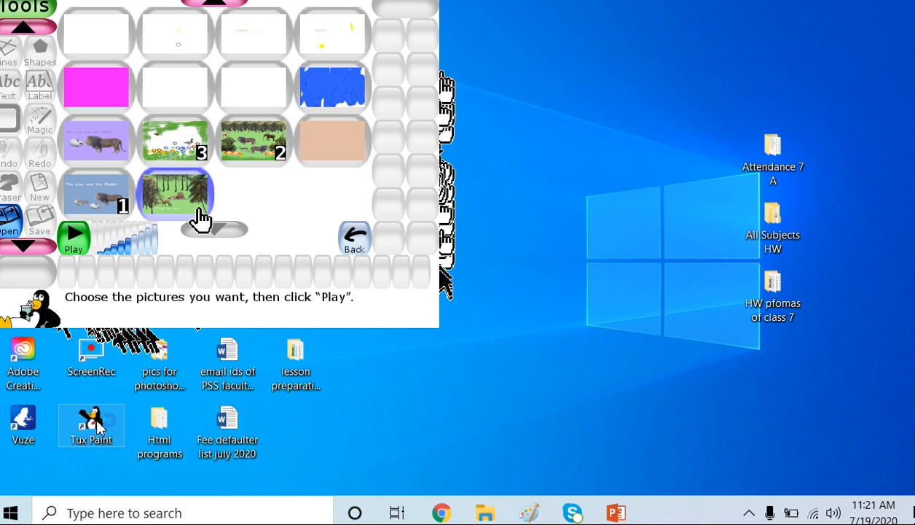
click(248, 160)
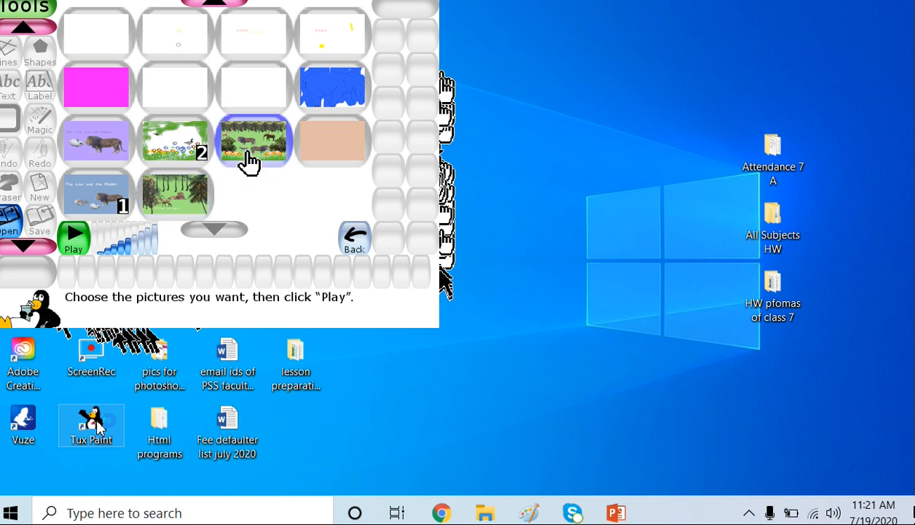
click(184, 163)
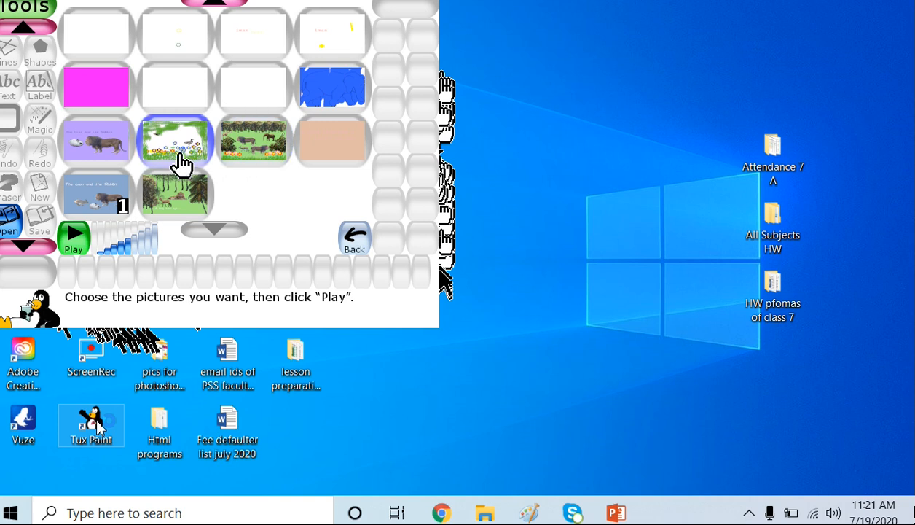
click(270, 150)
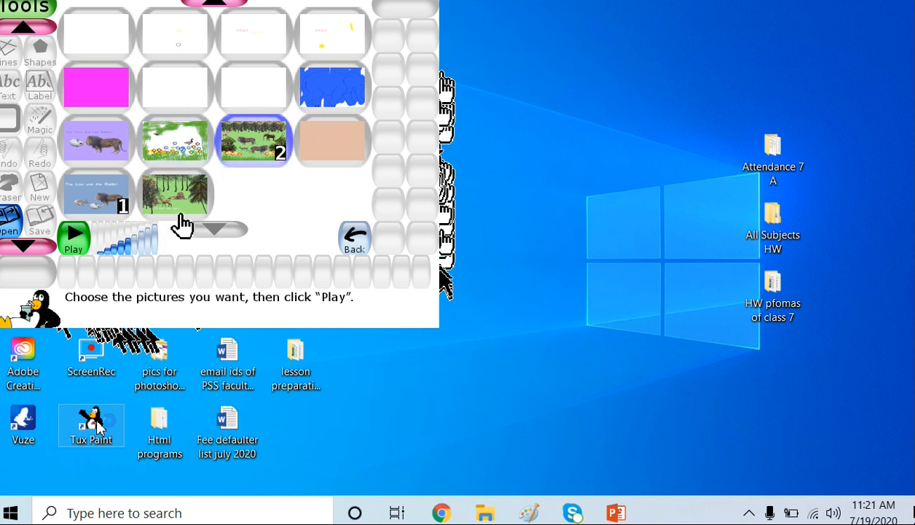
click(180, 210)
click(188, 147)
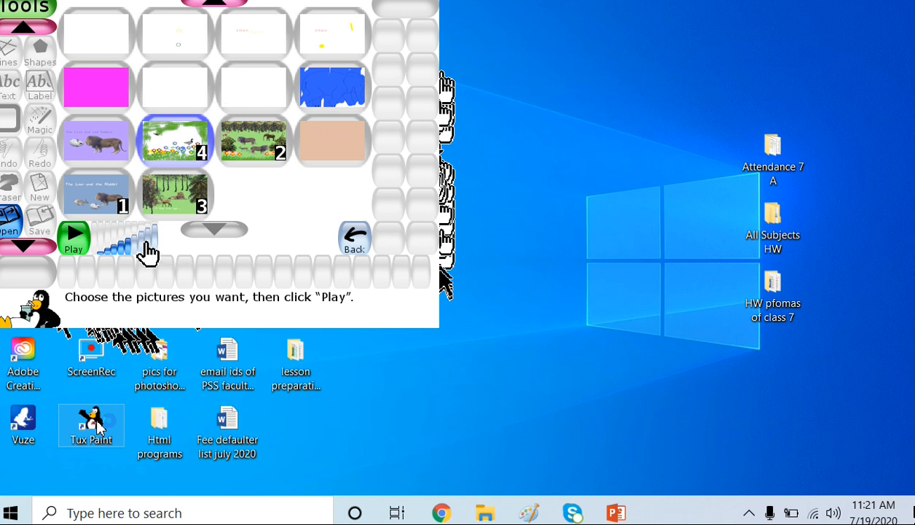
- Try the slowest and fastest slideshow speeds, and settle on a medium-fast speed
click(99, 250)
click(109, 253)
click(160, 254)
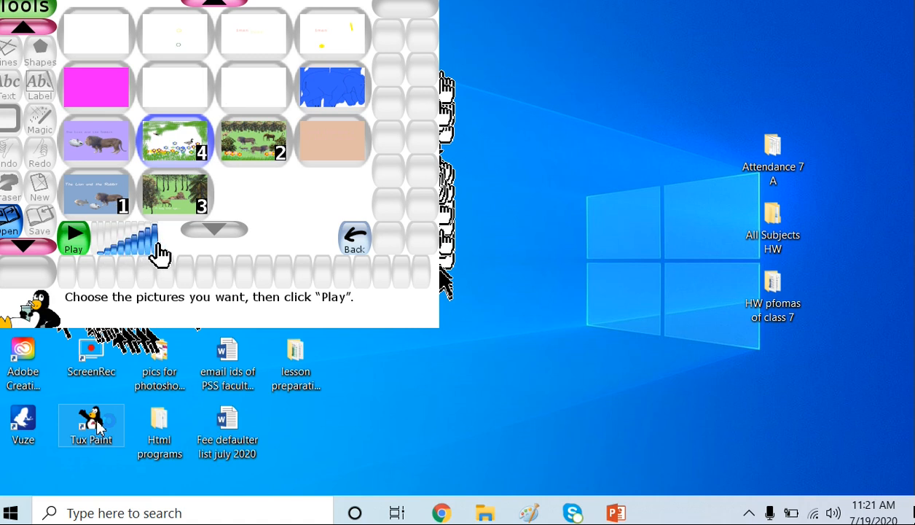
click(135, 244)
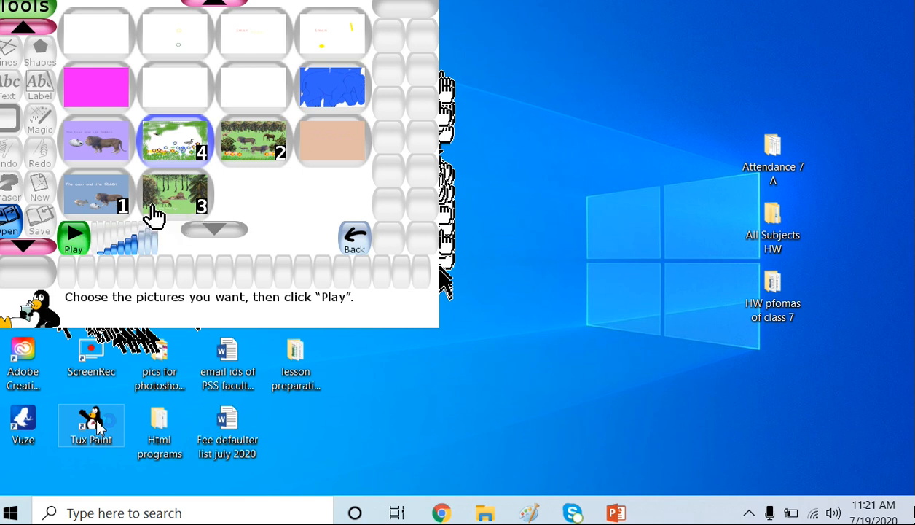
- Rebuild the slide order: purple title picture, blue title picture, birch forest, forest with several animals, and flower garden
click(115, 153)
click(114, 209)
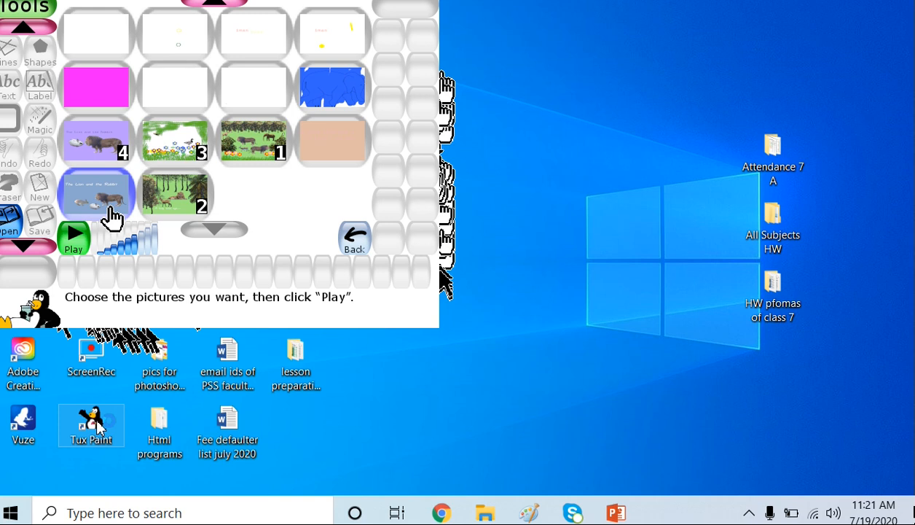
click(245, 158)
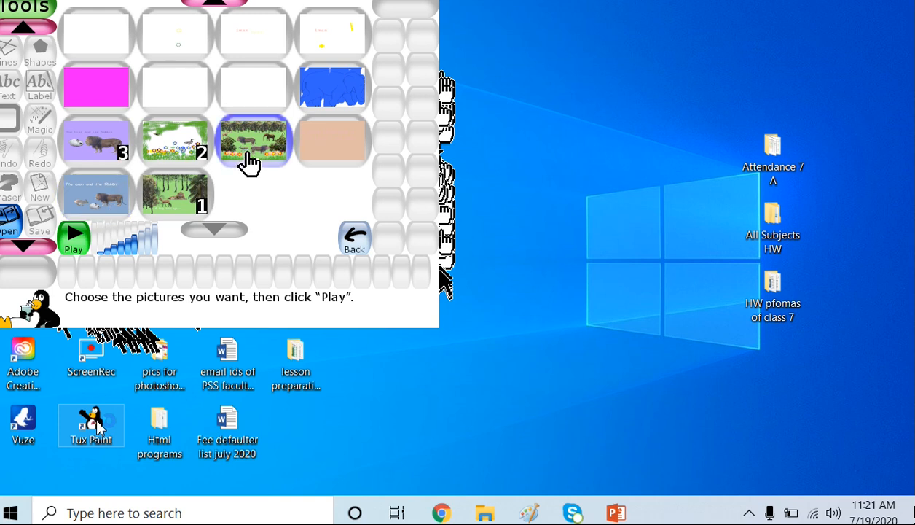
click(188, 155)
click(189, 203)
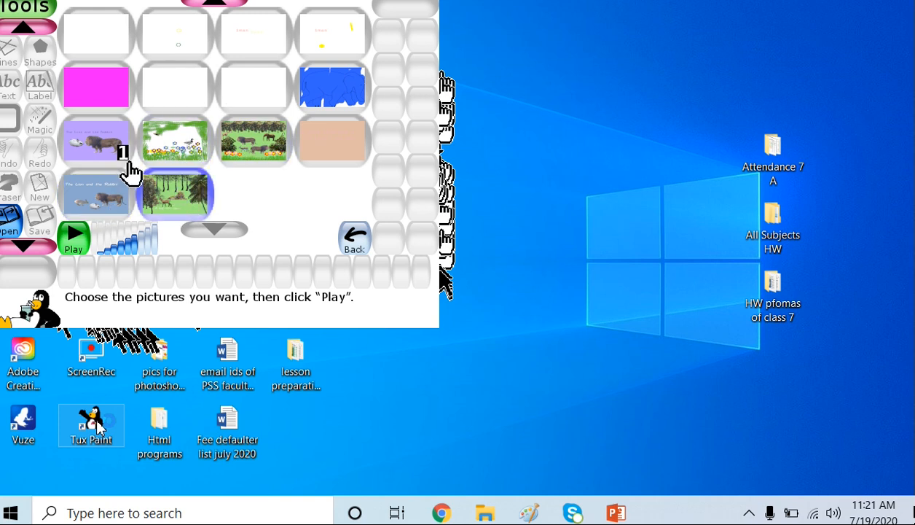
click(107, 209)
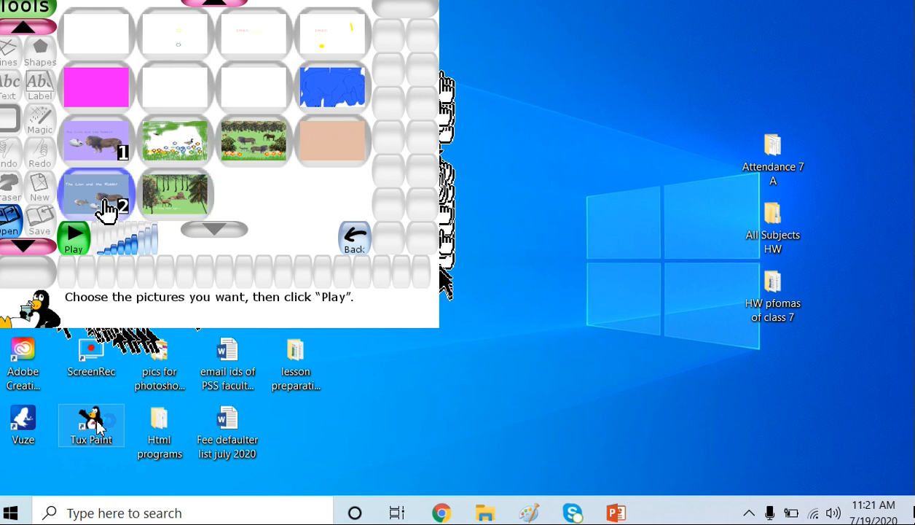
click(196, 204)
click(276, 156)
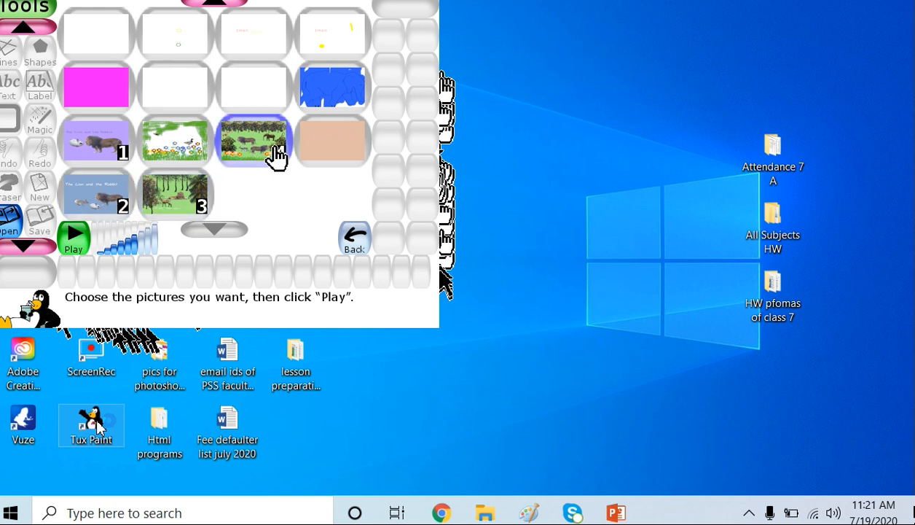
click(187, 153)
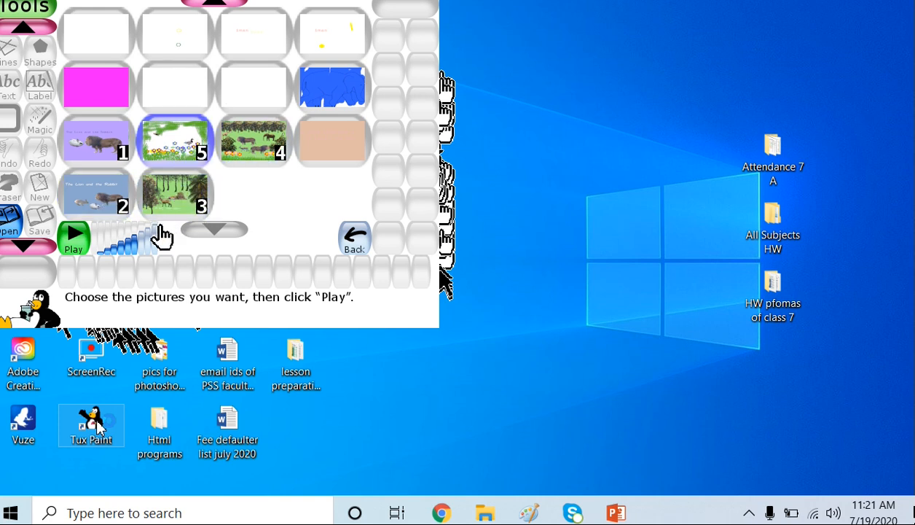
- Play the slideshow through to the flower garden, return to the slide selection and deselect all five pictures
click(73, 238)
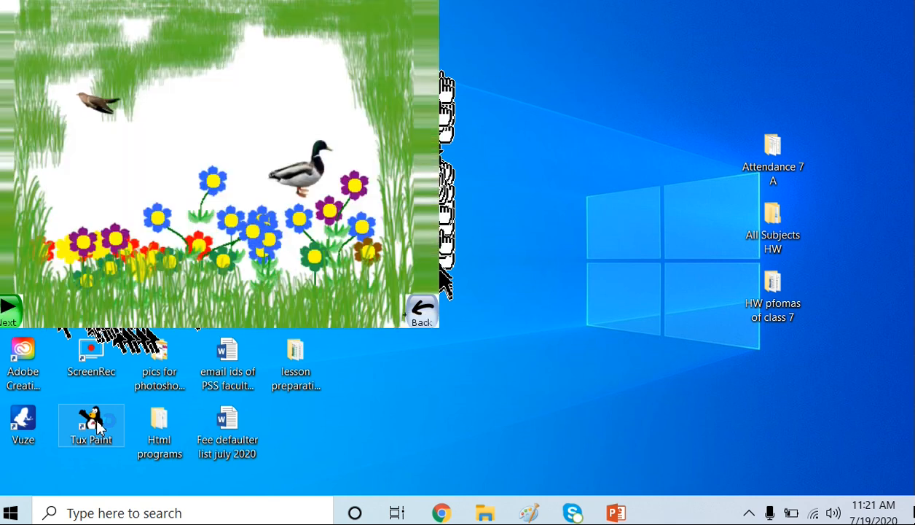
click(428, 314)
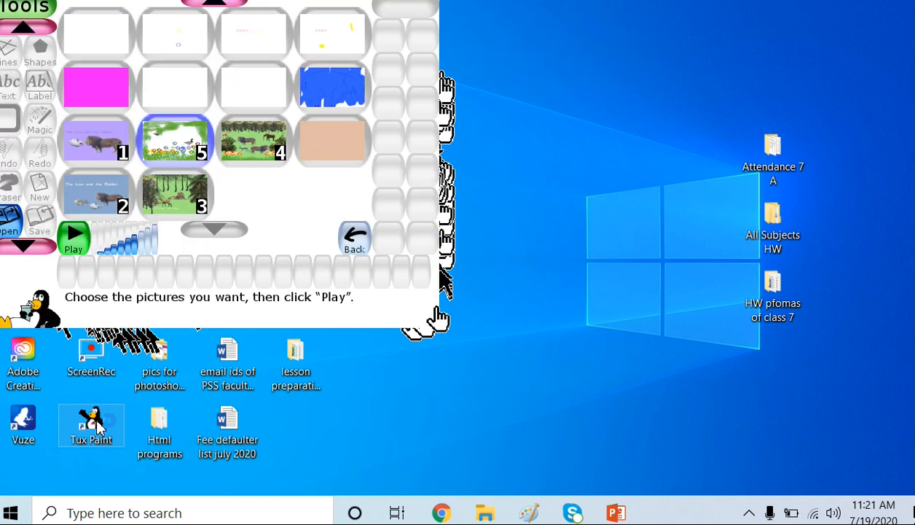
click(122, 150)
click(204, 160)
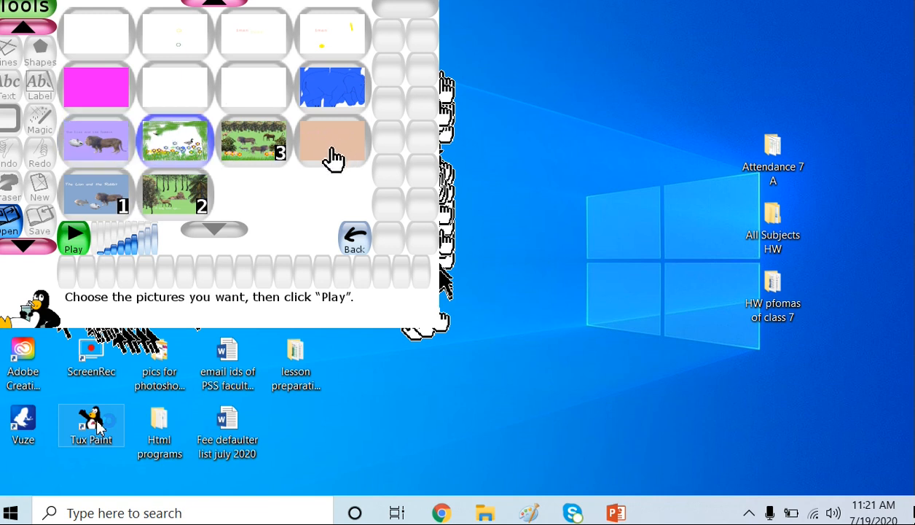
click(272, 160)
click(180, 206)
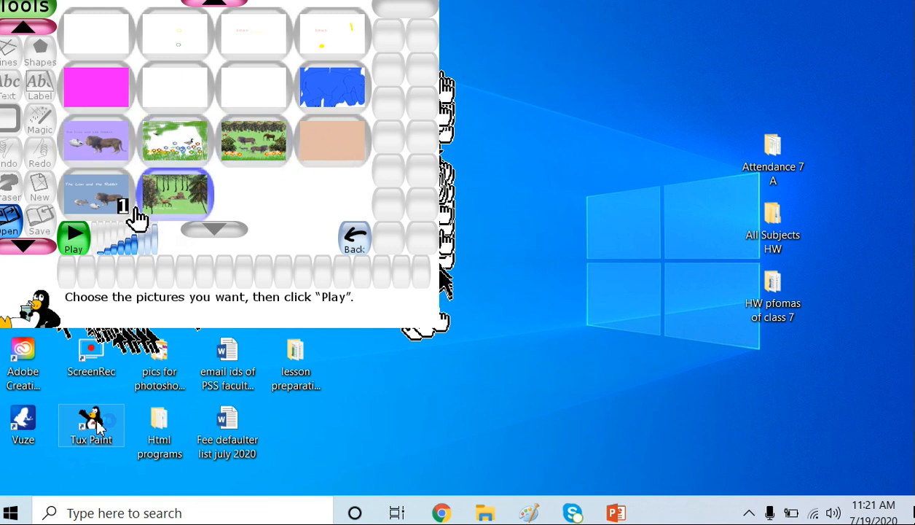
click(118, 206)
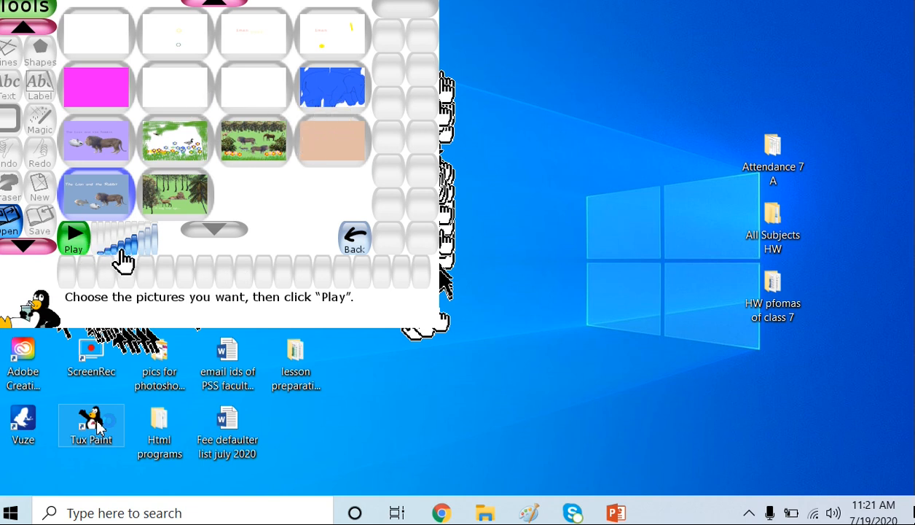
- Set the slideshow to the fastest speed, play it with no pictures chosen, and return to the slide selection
click(150, 249)
click(93, 242)
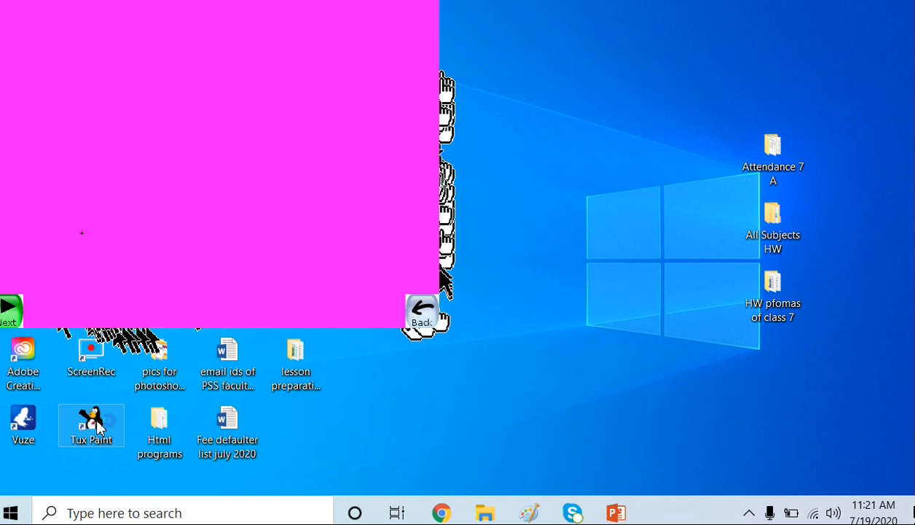
click(430, 315)
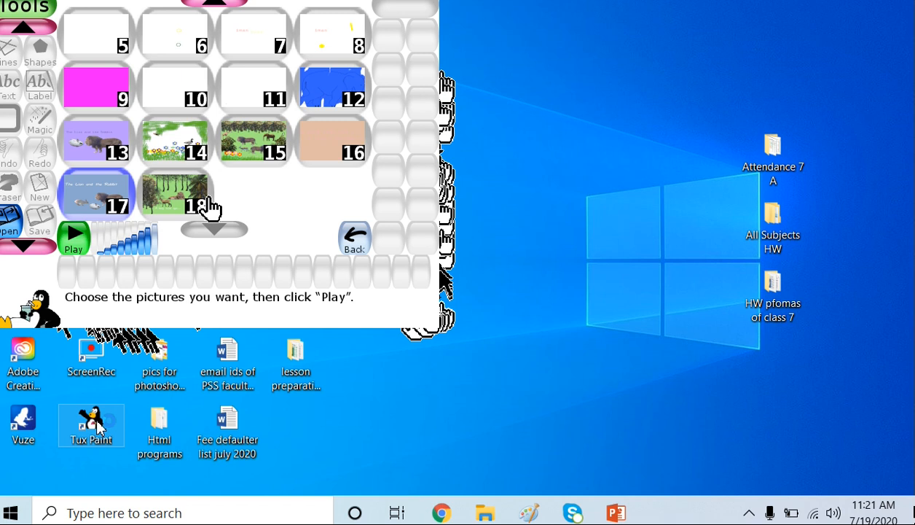
- Deselect the flower garden, purple title and blue scribble pictures, play the remaining slides, and return to the saved-picture list
click(195, 146)
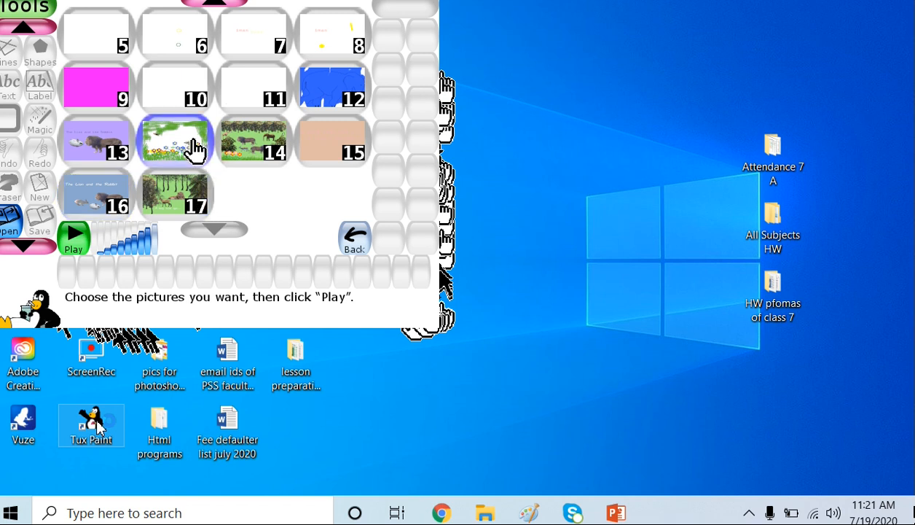
click(111, 148)
click(327, 86)
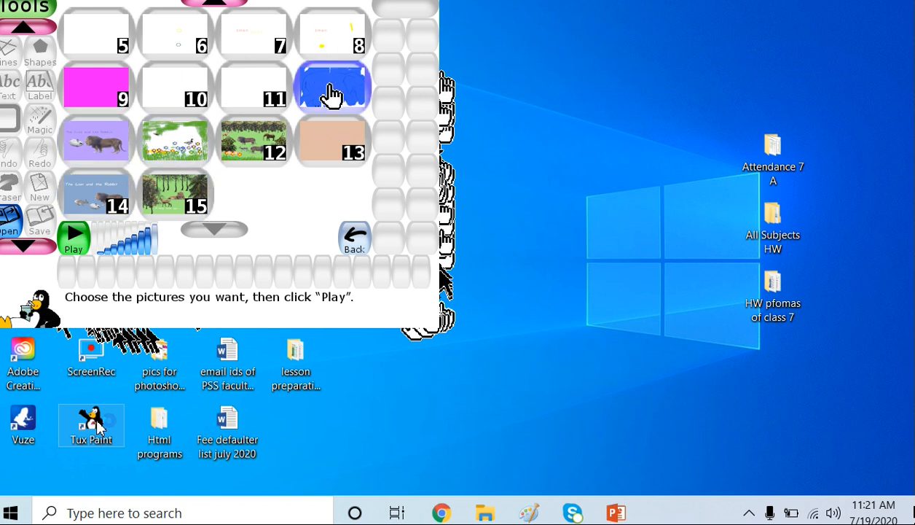
click(74, 237)
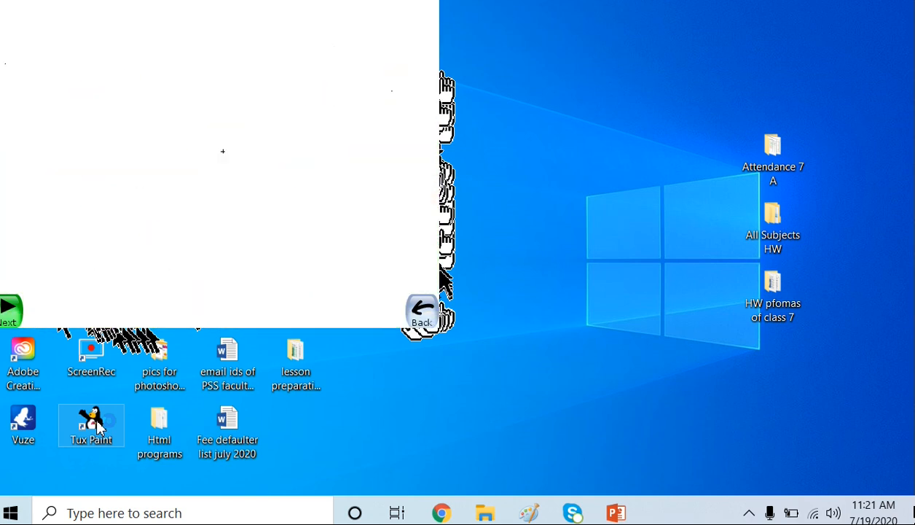
click(422, 314)
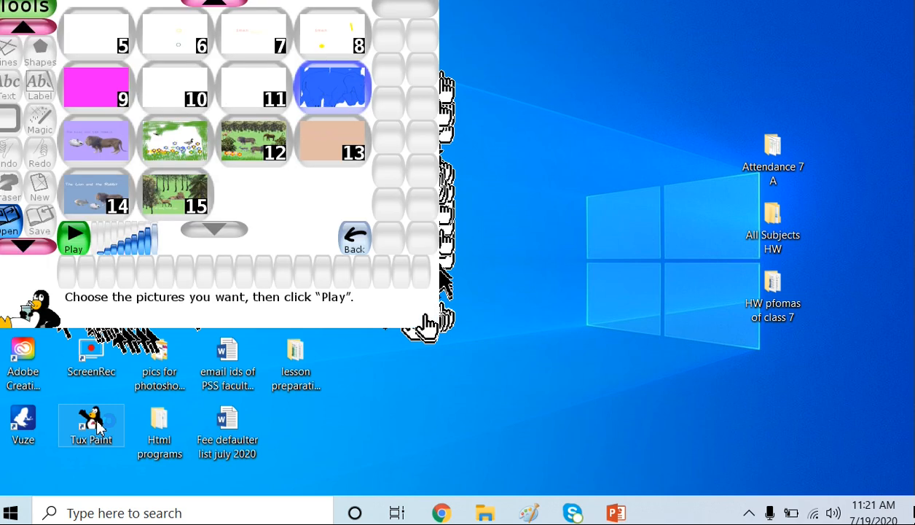
click(358, 245)
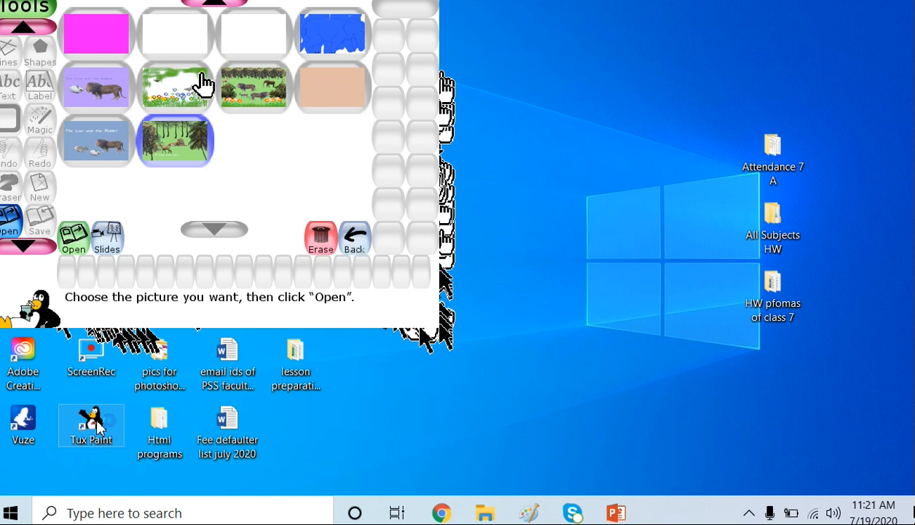
- Erase the blank white picture beside the solid magenta one, and return to the forest drawing
click(182, 42)
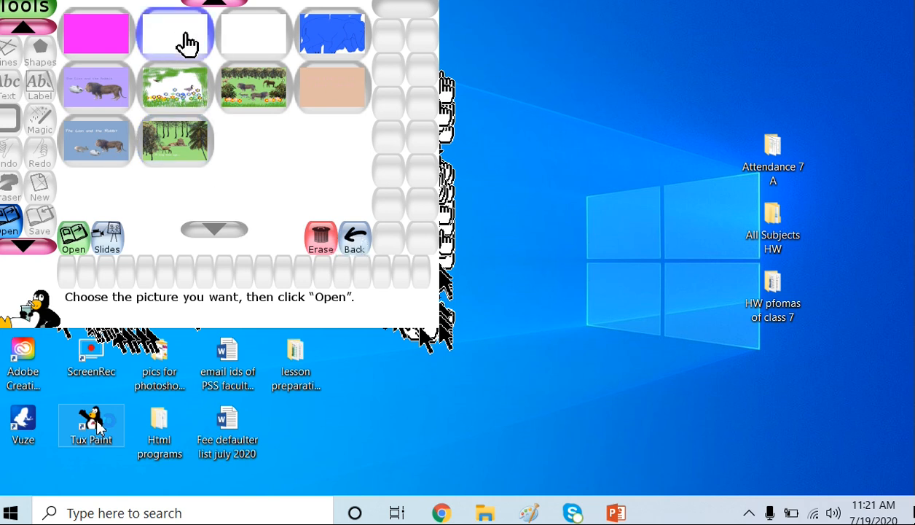
click(321, 240)
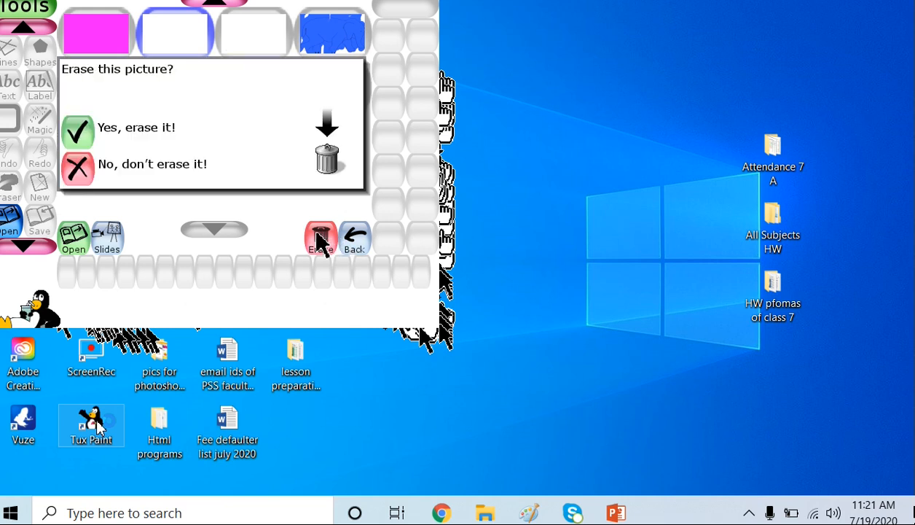
click(75, 133)
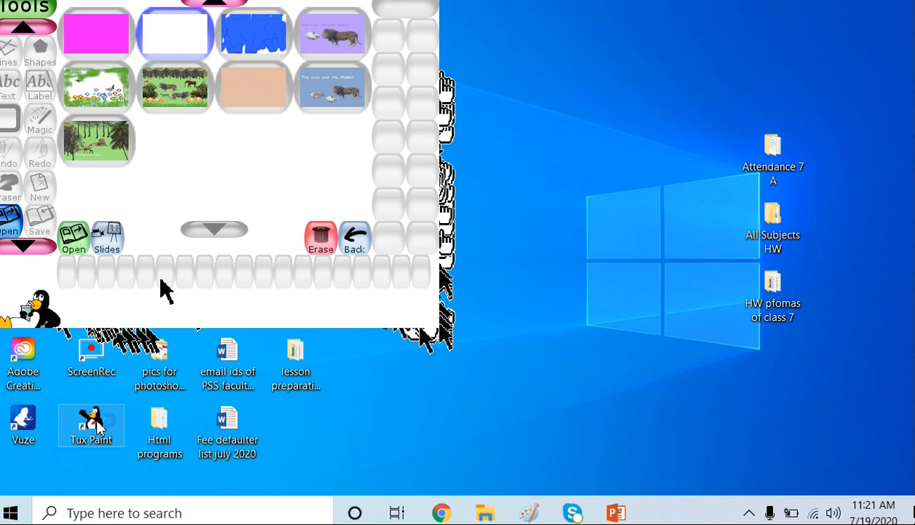
key(Escape)
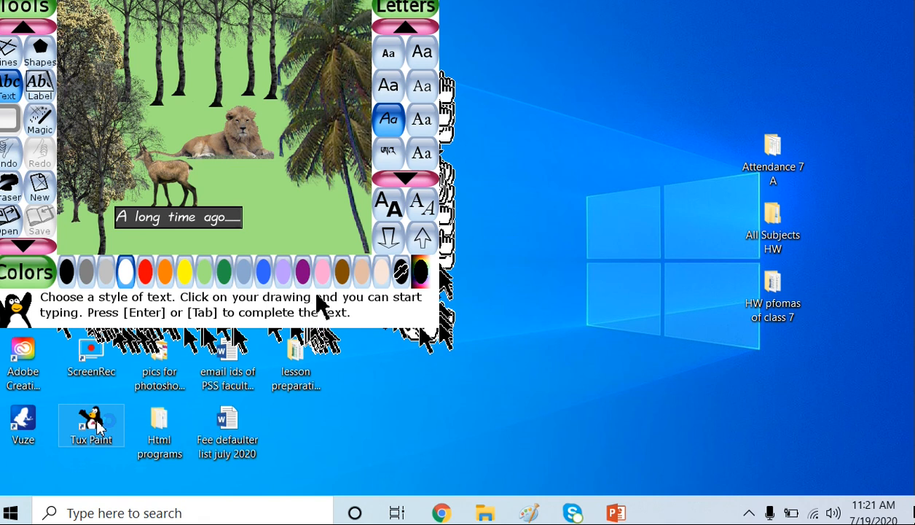
- Quit Tux Paint and confirm being done
click(23, 245)
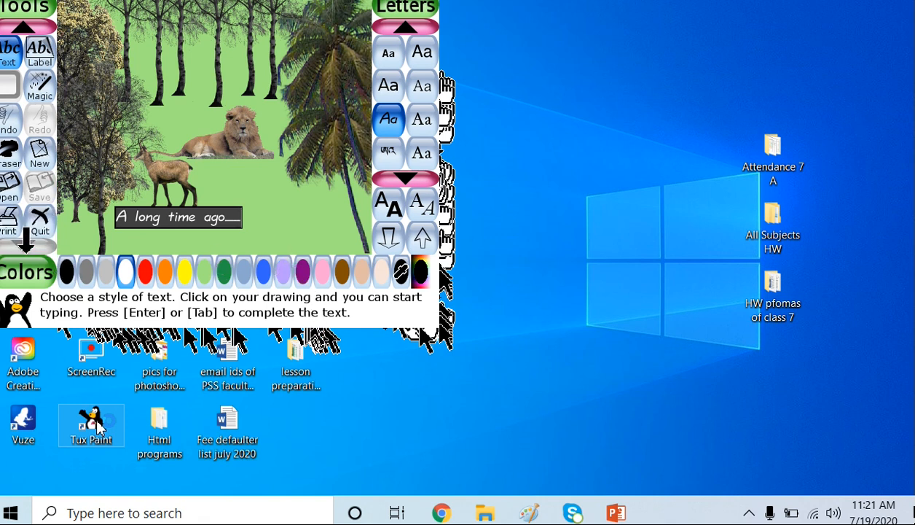
click(40, 222)
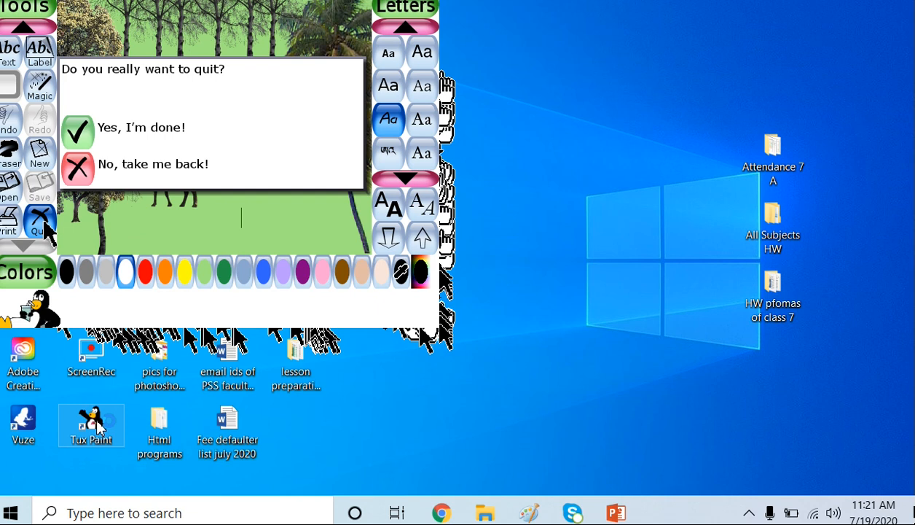
click(79, 132)
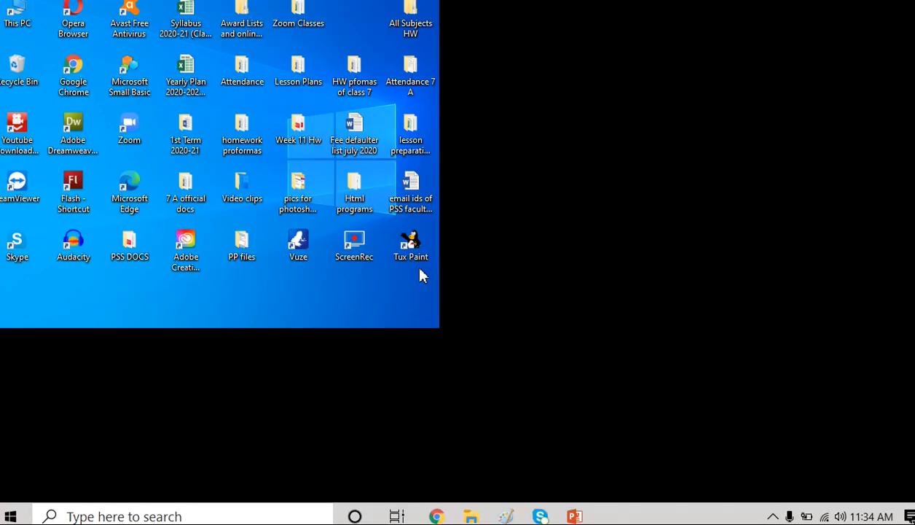